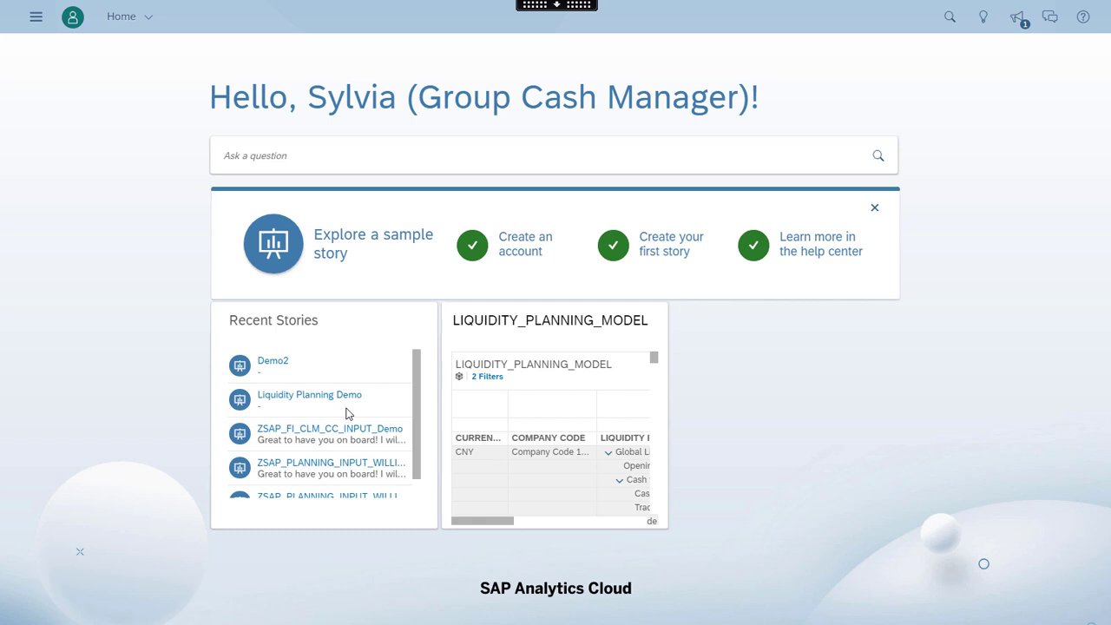
# Open the Liquidity Planning Demo story's Input Form page, select its table, and enter edit mode
pyautogui.click(333, 399)
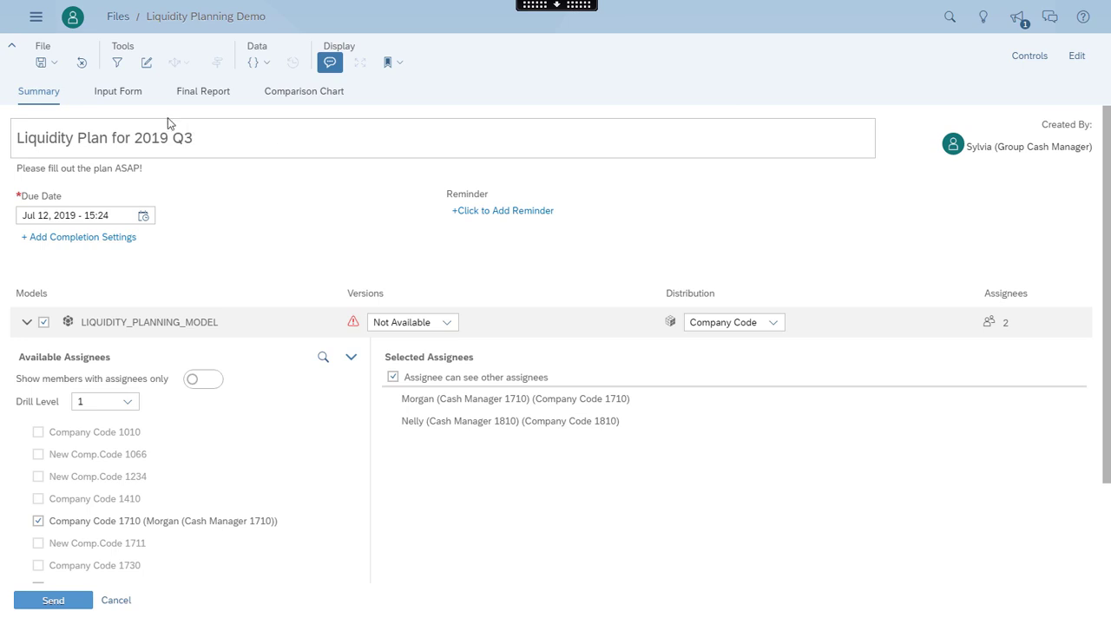
pyautogui.click(126, 96)
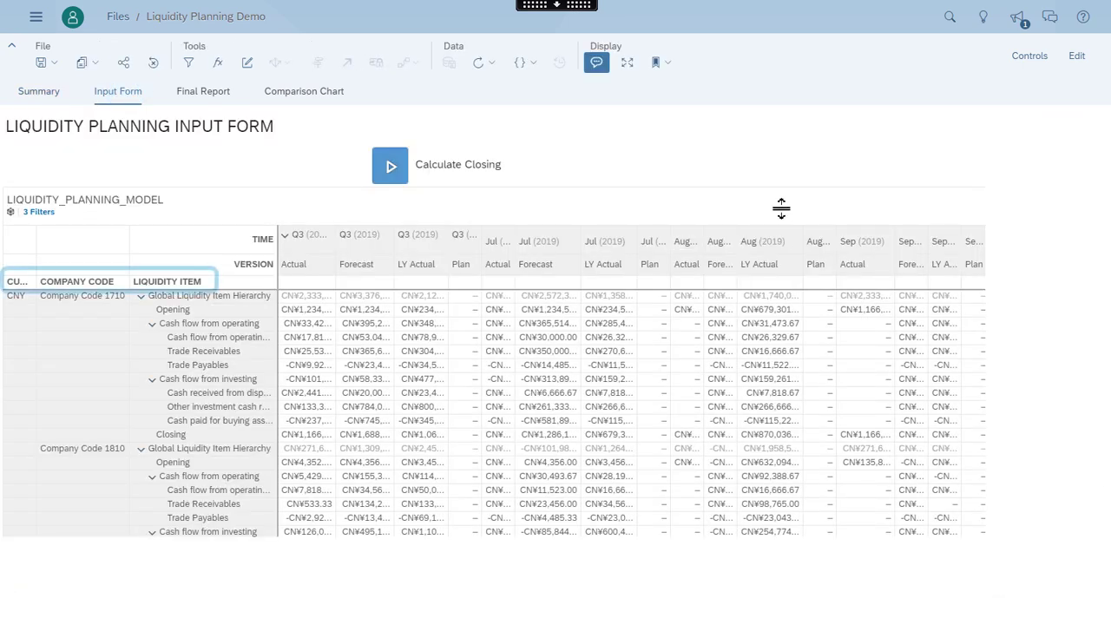
pyautogui.click(785, 213)
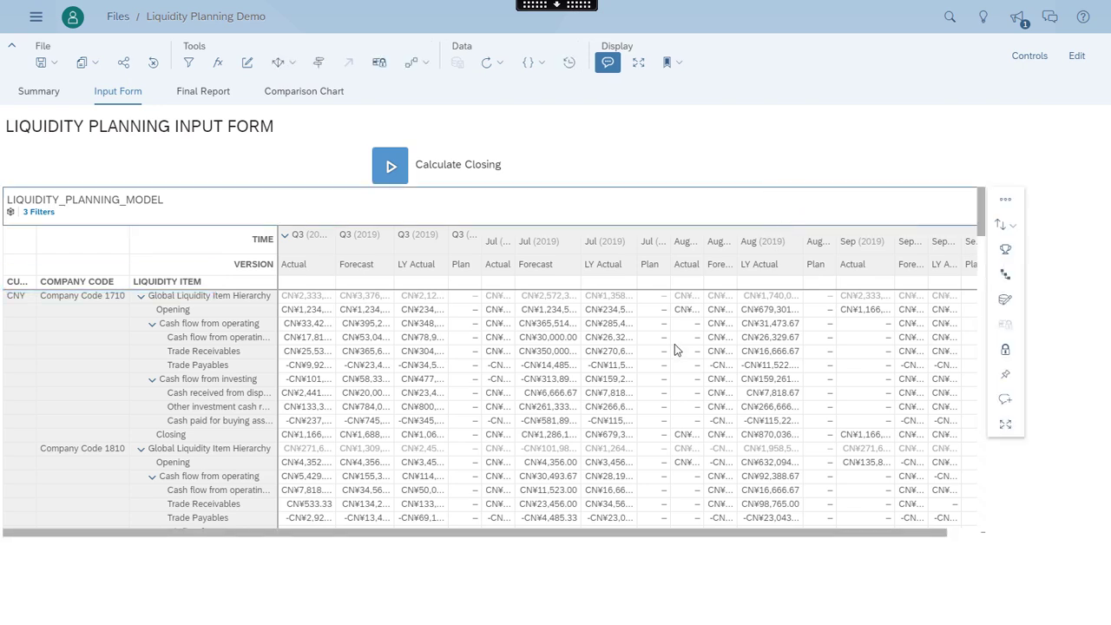
pyautogui.click(311, 235)
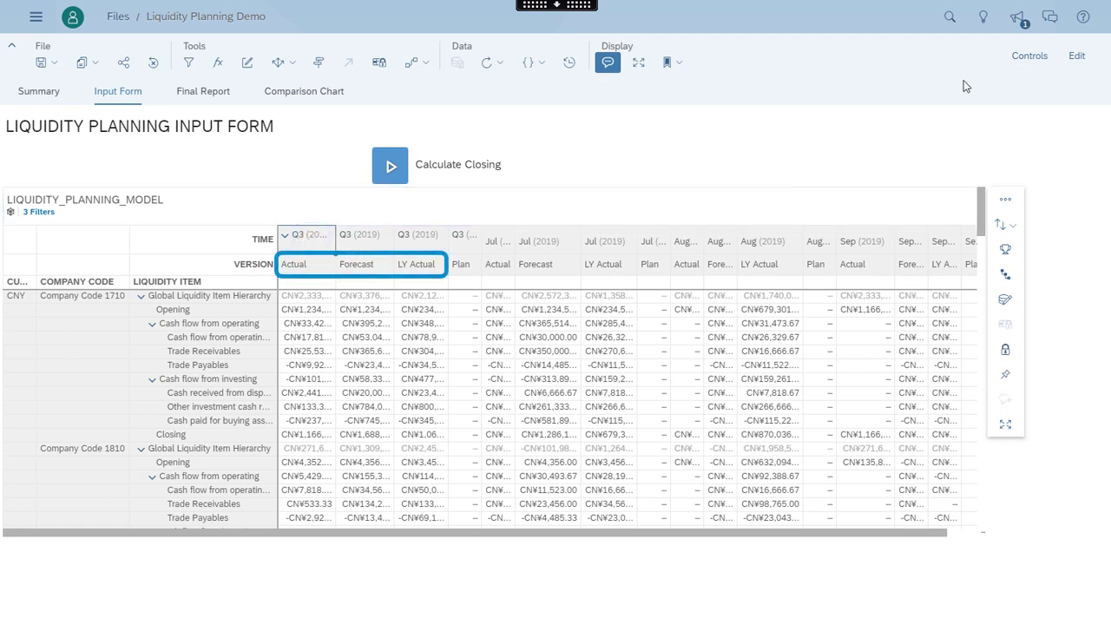
pyautogui.click(1081, 61)
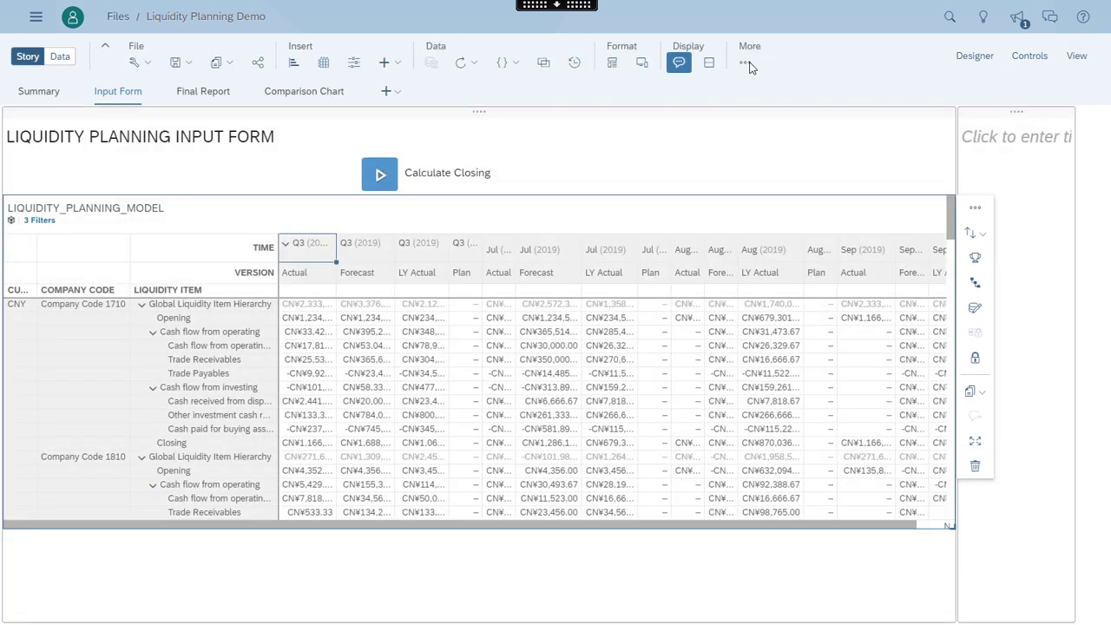
# Copy Plan in Version Management as a blank private version Subsidiary_Input with Currency conversion
pyautogui.click(744, 61)
pyautogui.click(777, 262)
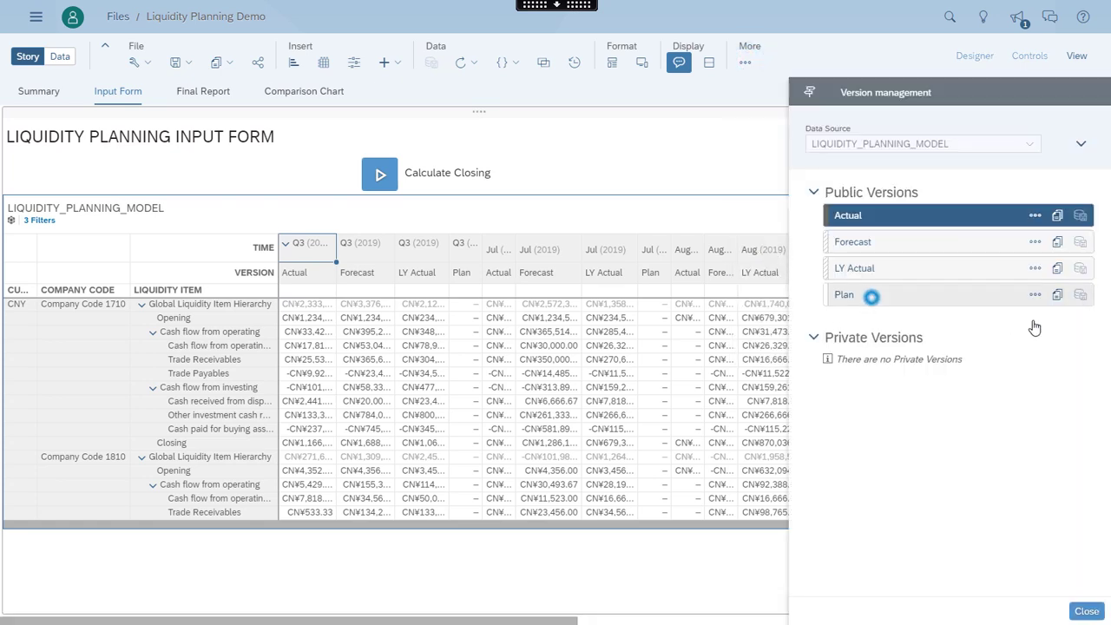
pyautogui.click(1034, 302)
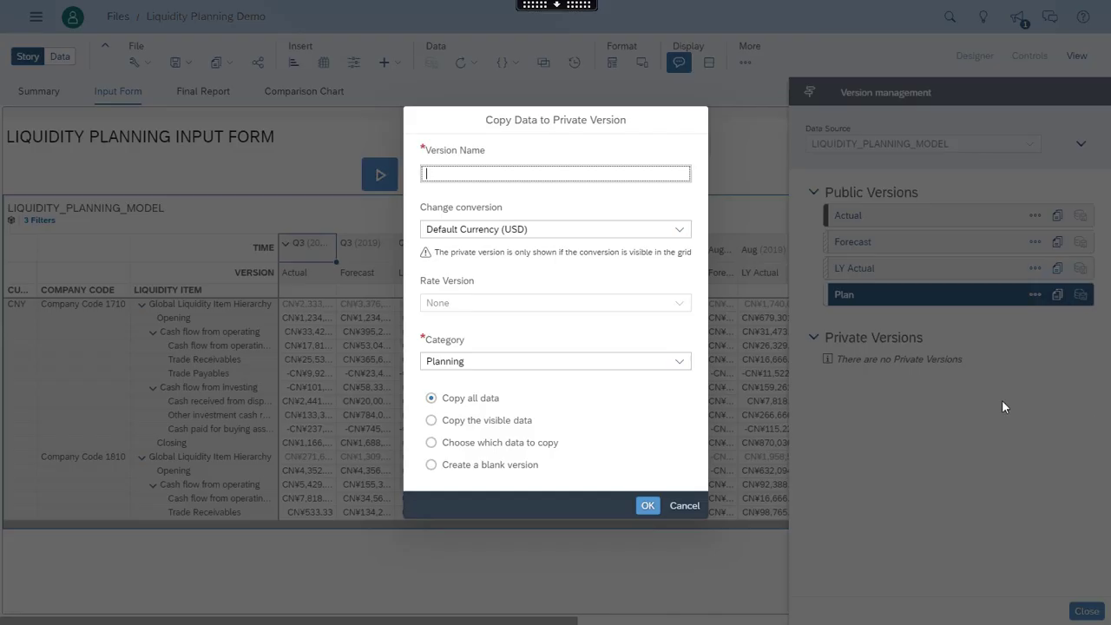
pyautogui.click(474, 170)
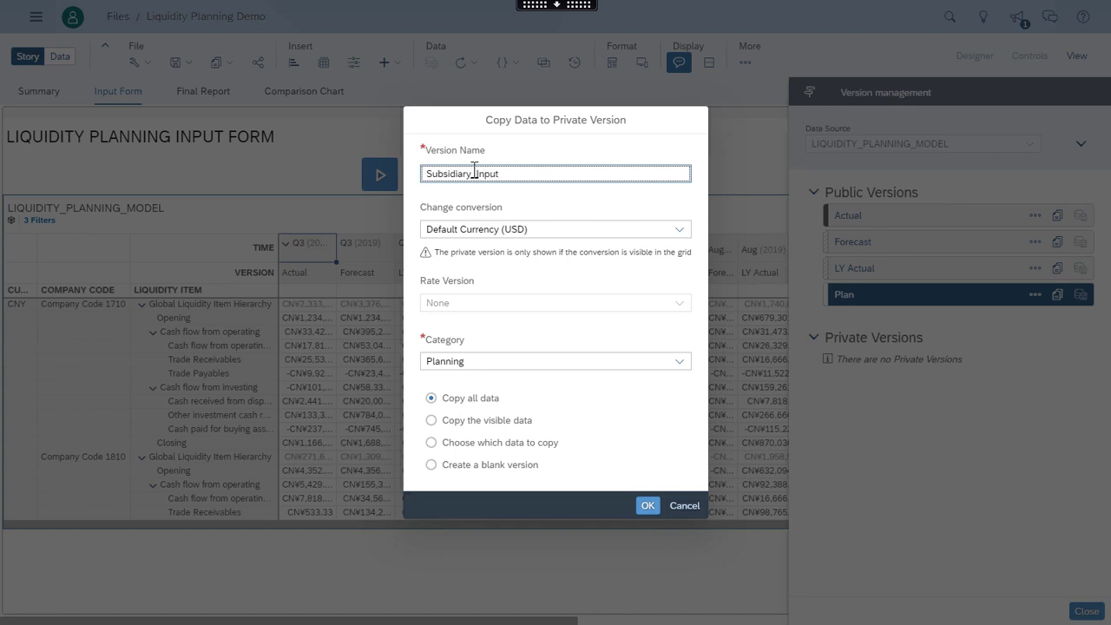
pyautogui.click(512, 229)
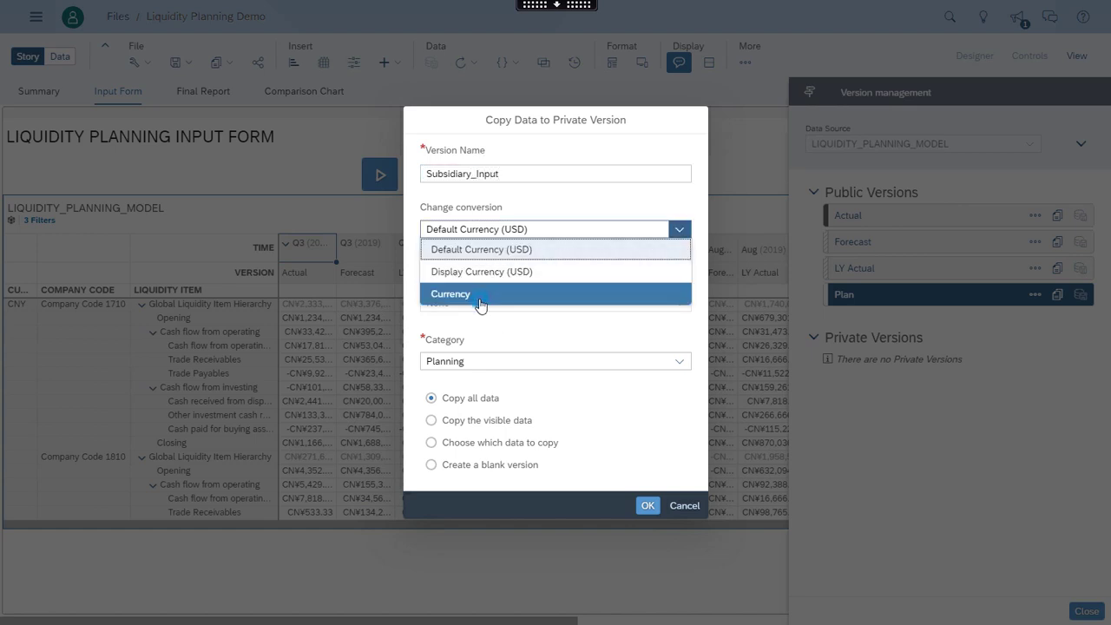
pyautogui.click(478, 295)
pyautogui.click(430, 466)
pyautogui.click(648, 506)
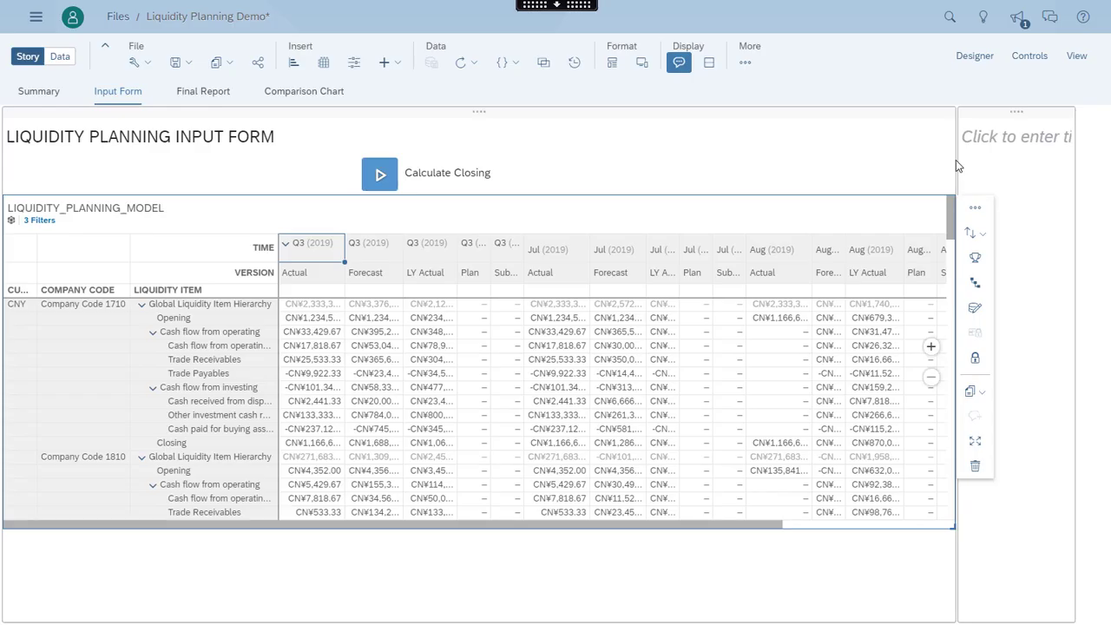
# On the Summary tab, show only members with assignees and send the task
pyautogui.click(43, 91)
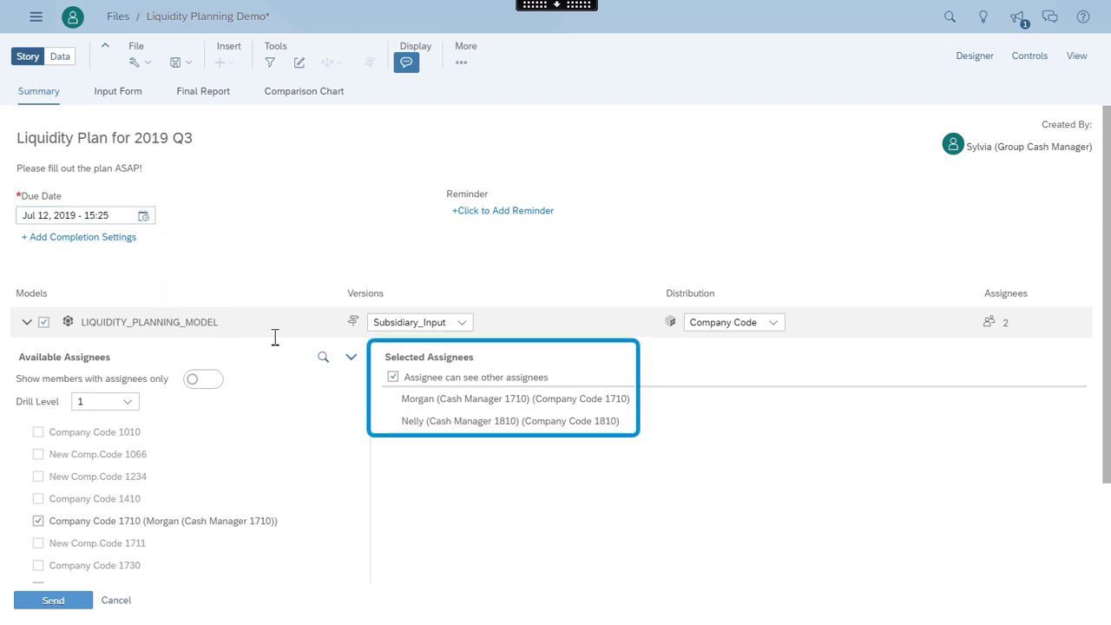
pyautogui.click(201, 383)
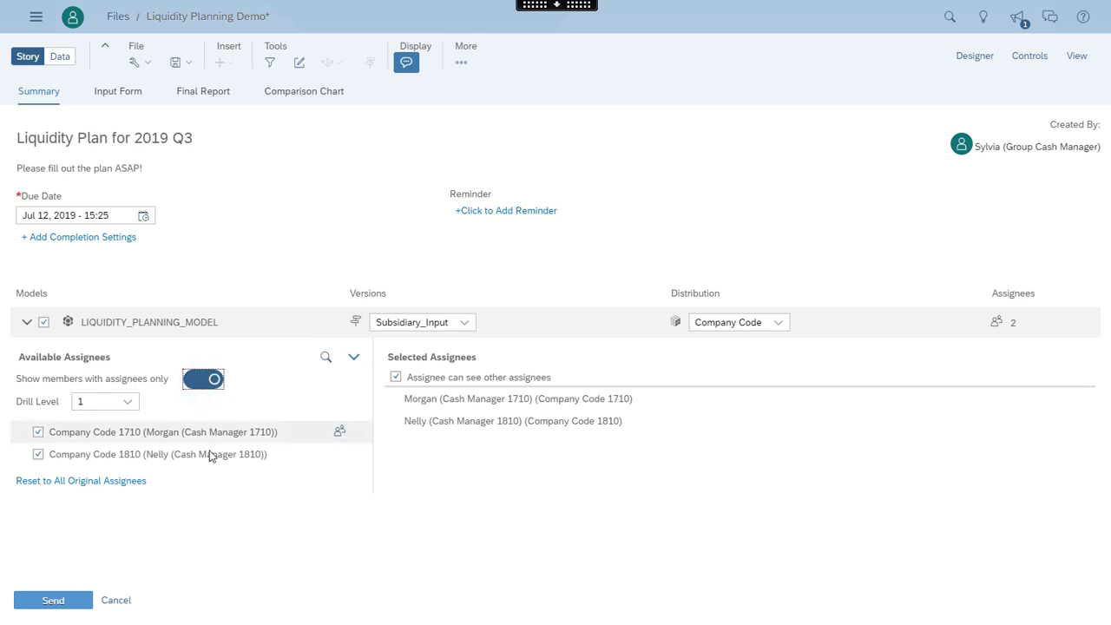
pyautogui.click(55, 606)
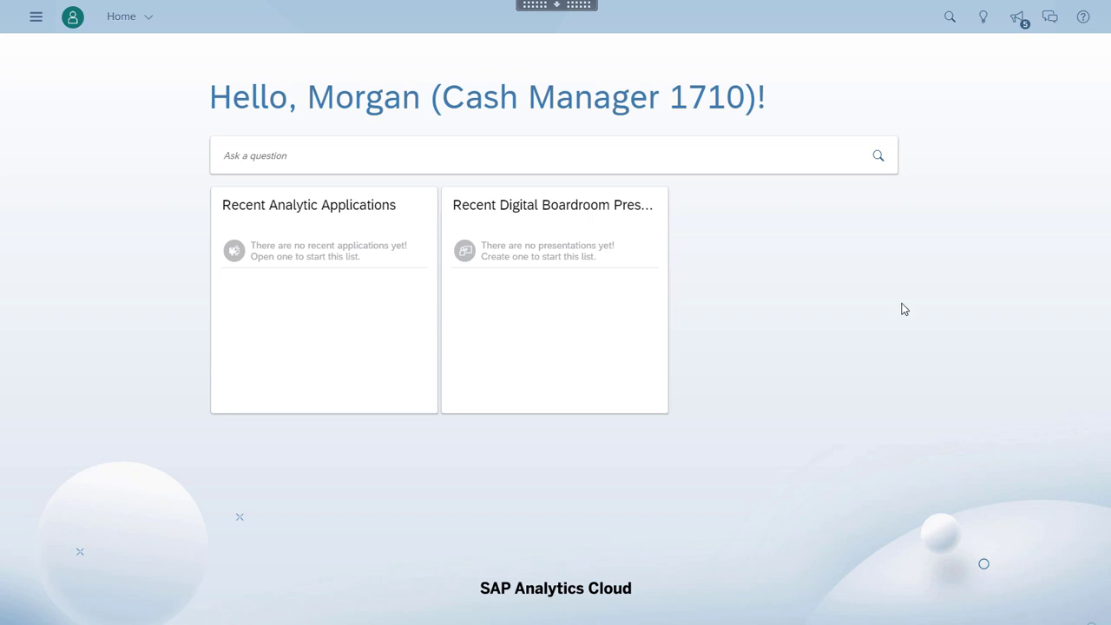
# As Cash Manager 1710, open the Liquidity Plan for 2019 Q3 task from notifications and select its input table
pyautogui.click(1018, 22)
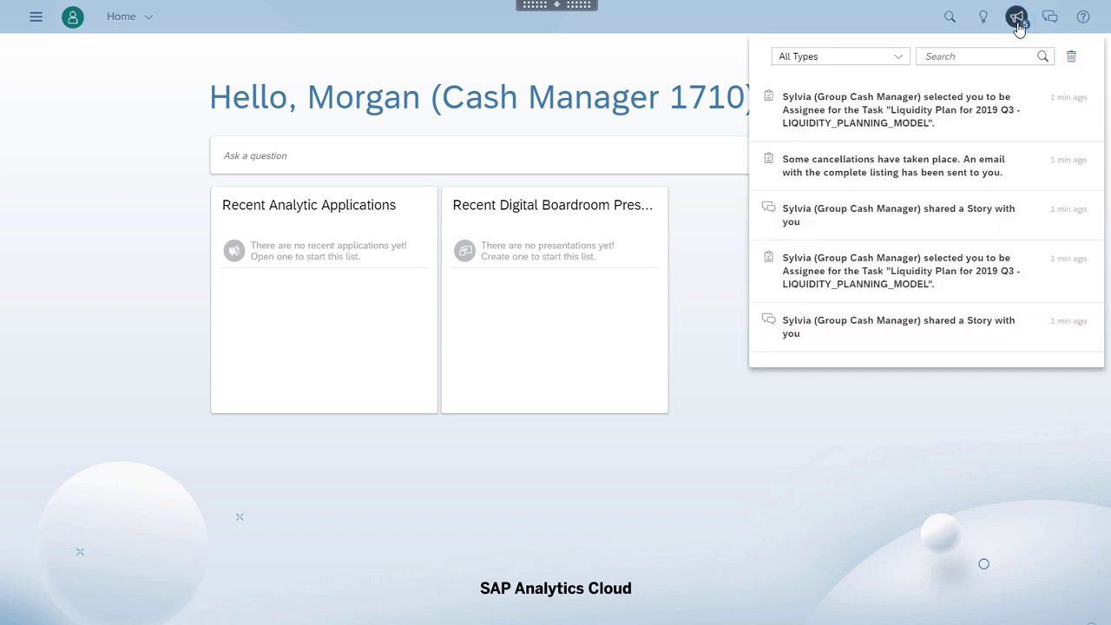
pyautogui.click(887, 117)
pyautogui.click(26, 338)
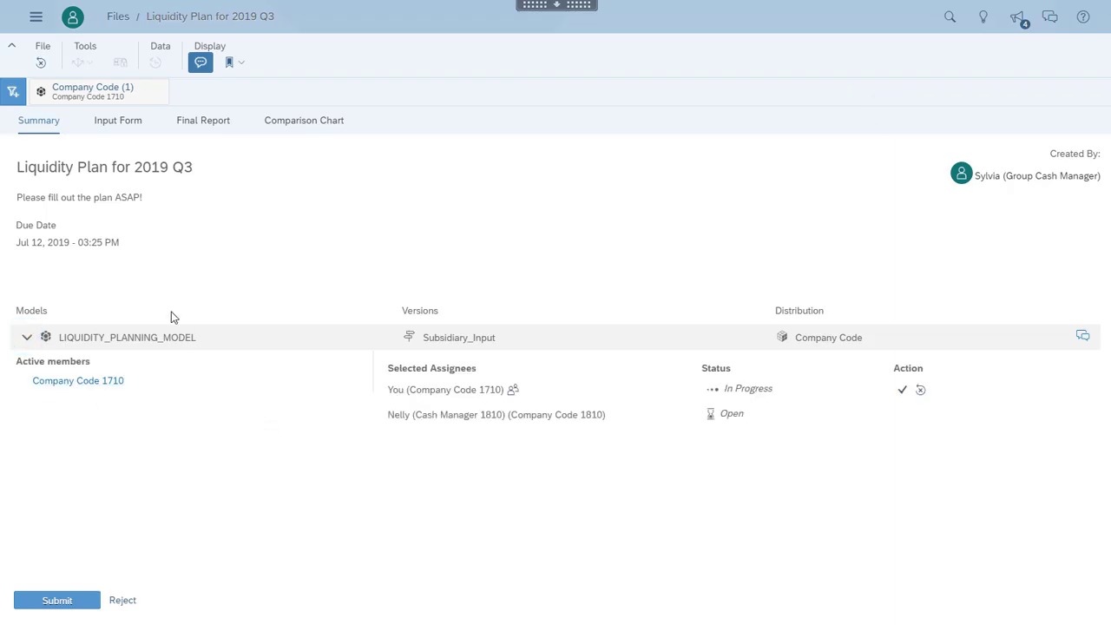
pyautogui.click(125, 126)
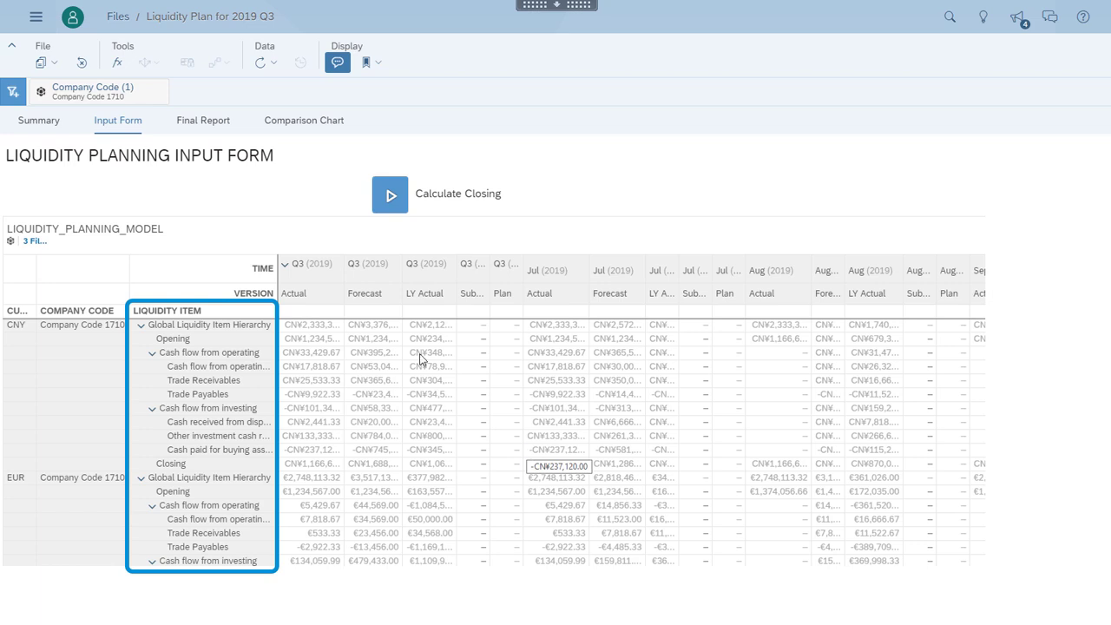
pyautogui.click(374, 330)
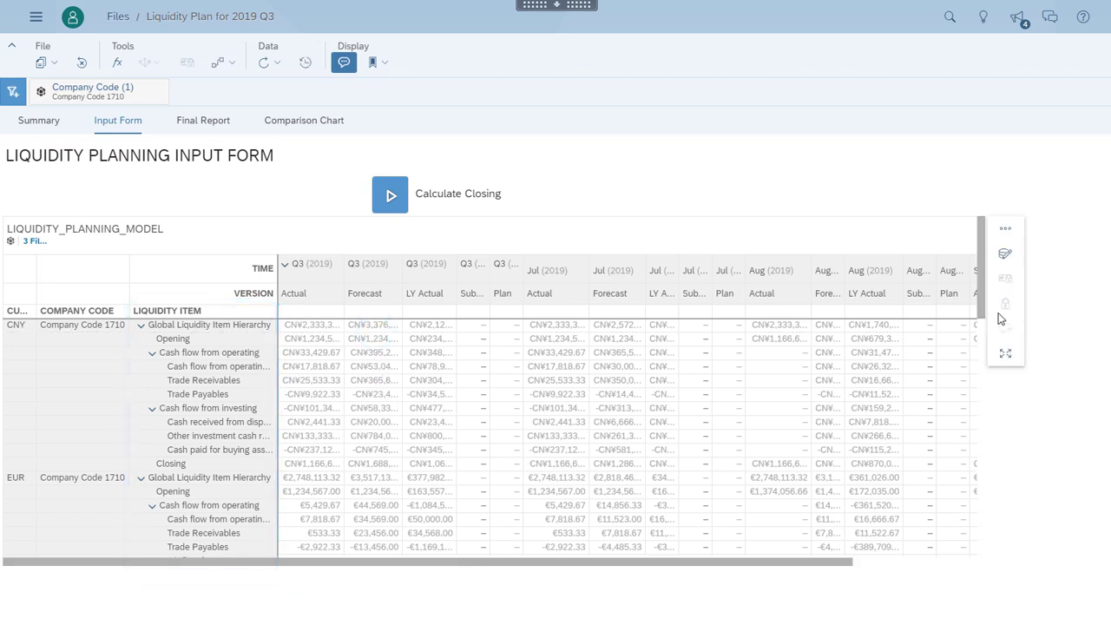
# Copy the July Forecast total cell and paste it into the July Subsidiary_Input top cell
pyautogui.click(981, 284)
pyautogui.moveTo(981, 291); pyautogui.dragTo(983, 260)
pyautogui.moveTo(657, 564); pyautogui.dragTo(744, 563)
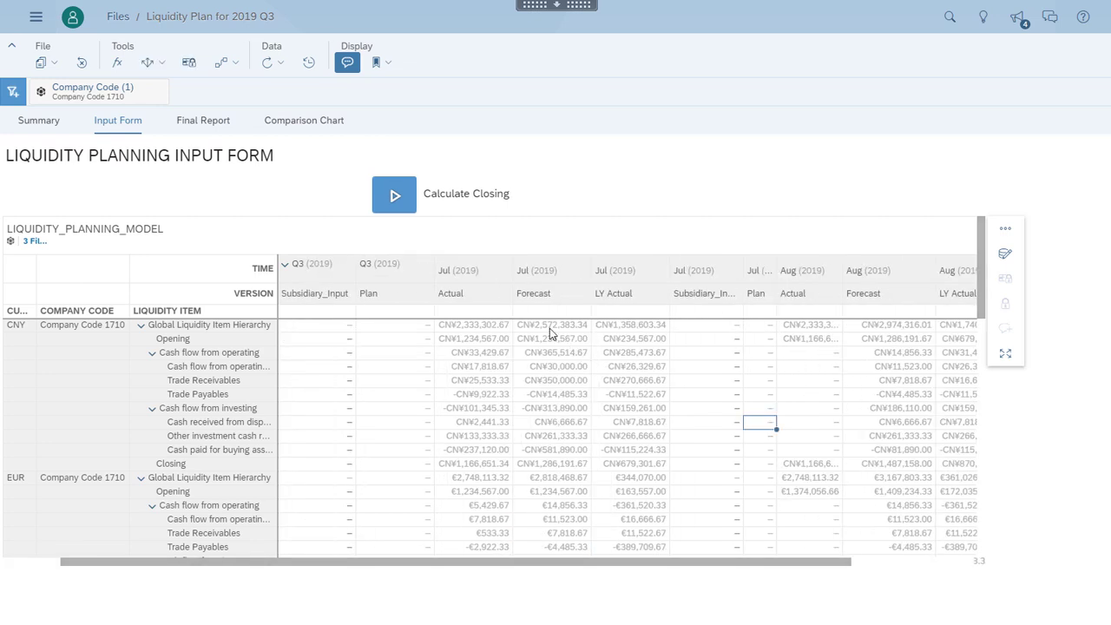
pyautogui.click(550, 326)
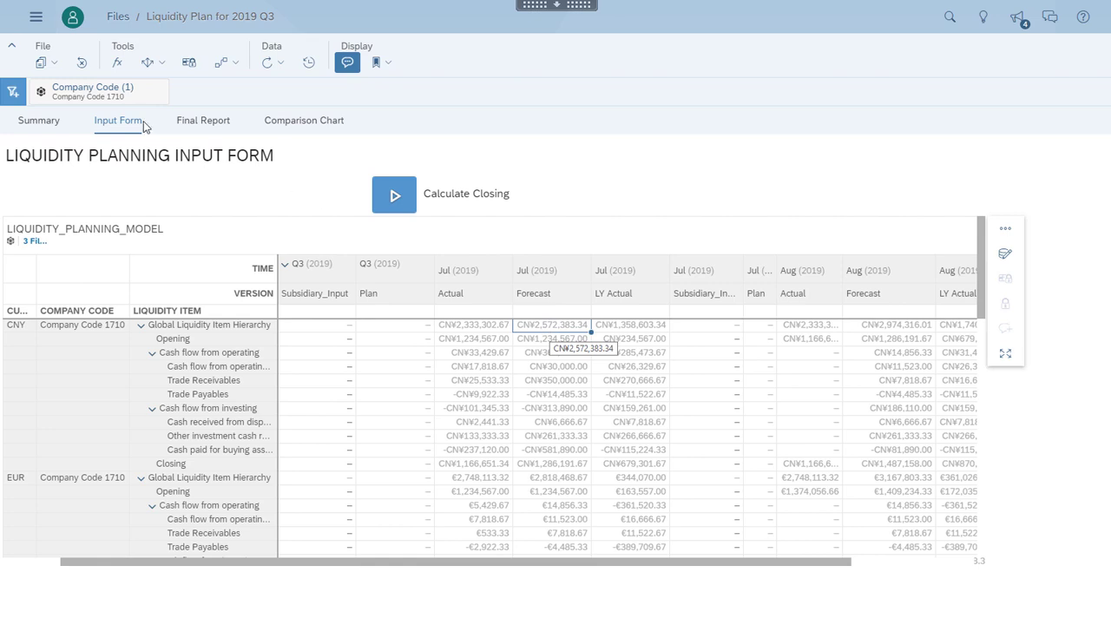
pyautogui.click(44, 63)
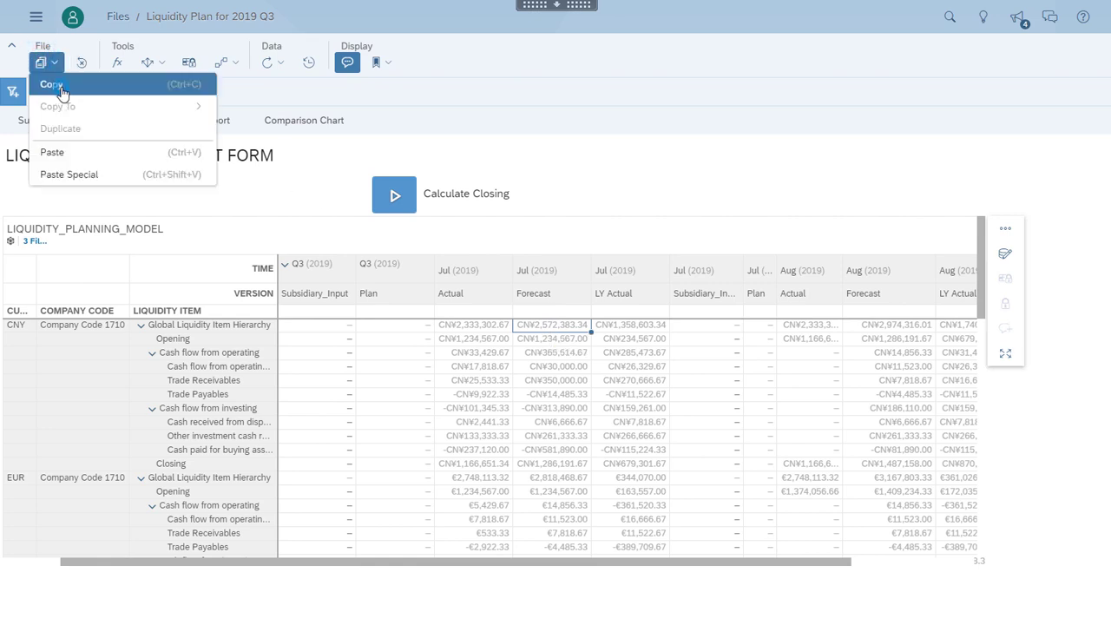
pyautogui.click(61, 89)
pyautogui.click(710, 330)
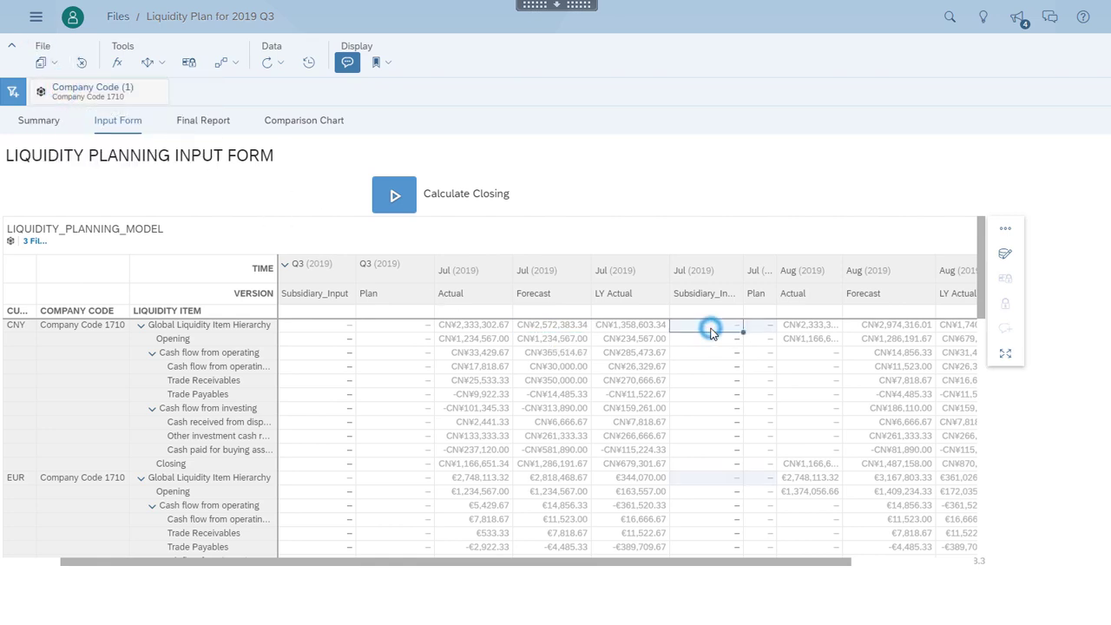
pyautogui.click(42, 62)
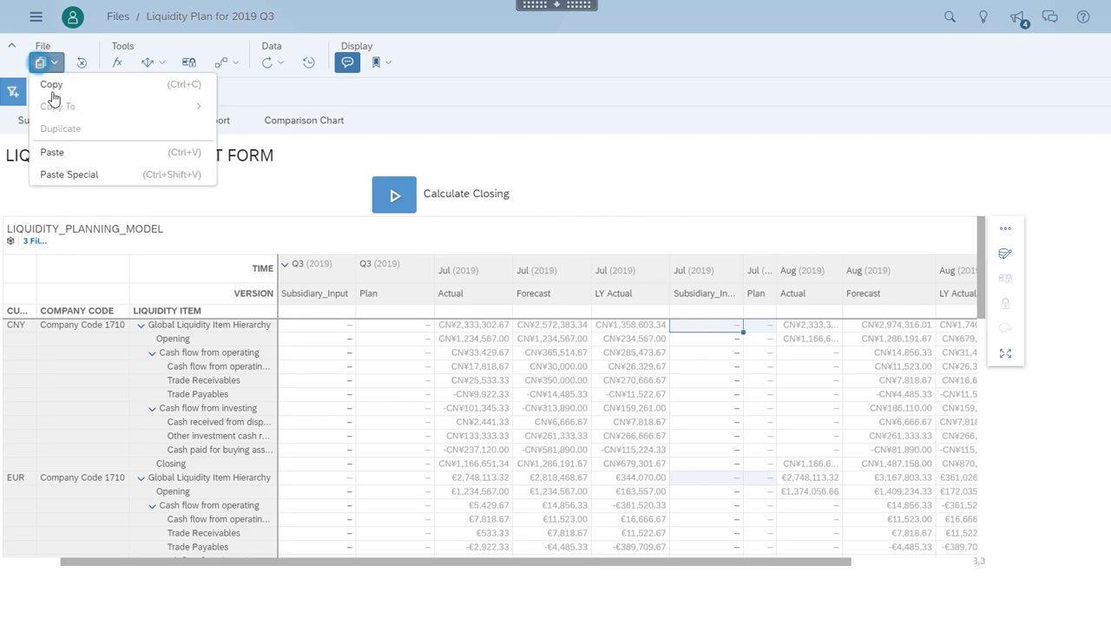
pyautogui.click(74, 156)
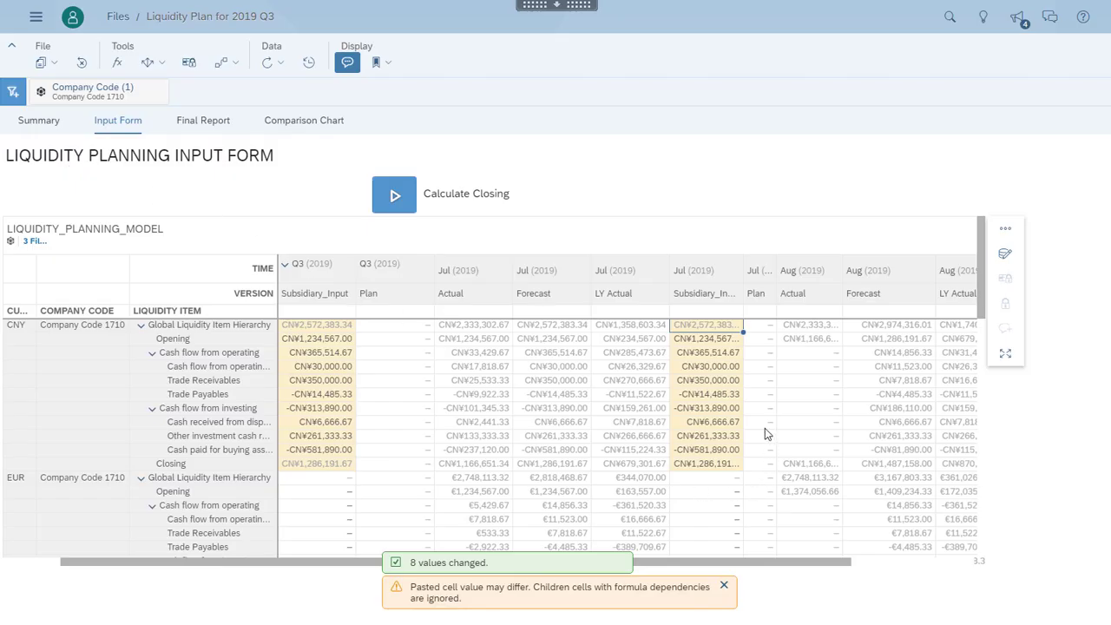
pyautogui.click(710, 341)
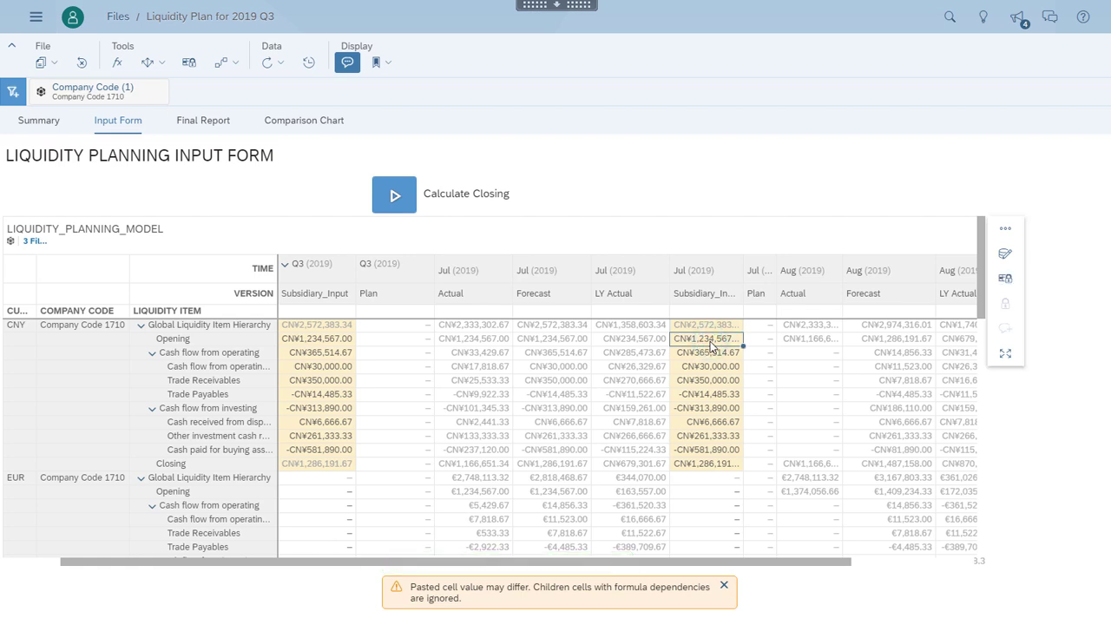
# Change the CNY July Subsidiary_Input Trade Receivables value to 400000
pyautogui.click(701, 383)
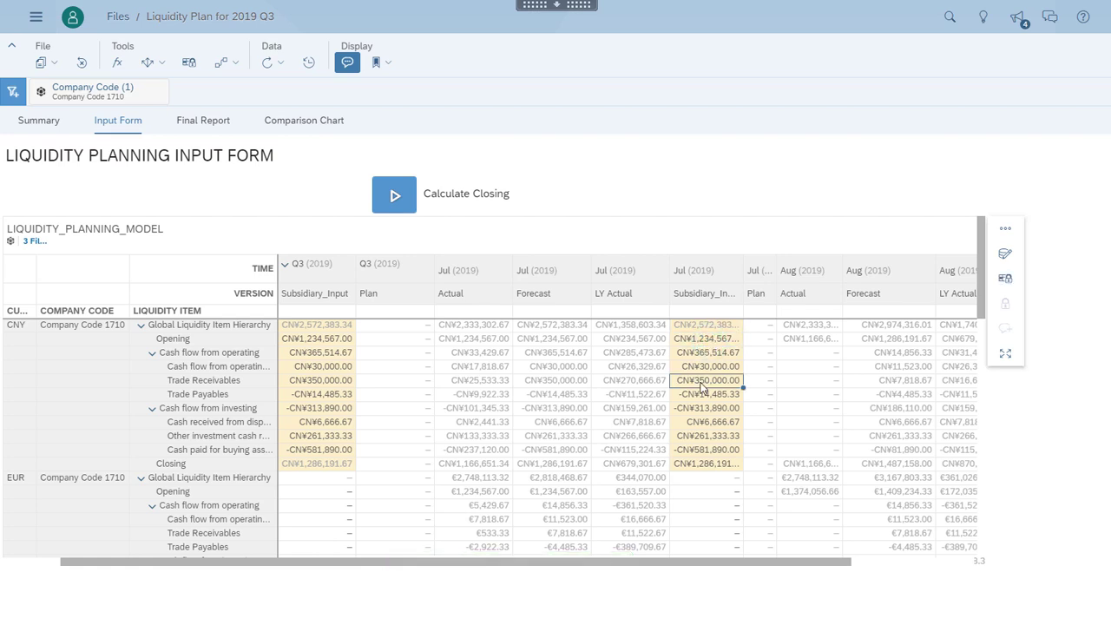
pyautogui.doubleClick(700, 383)
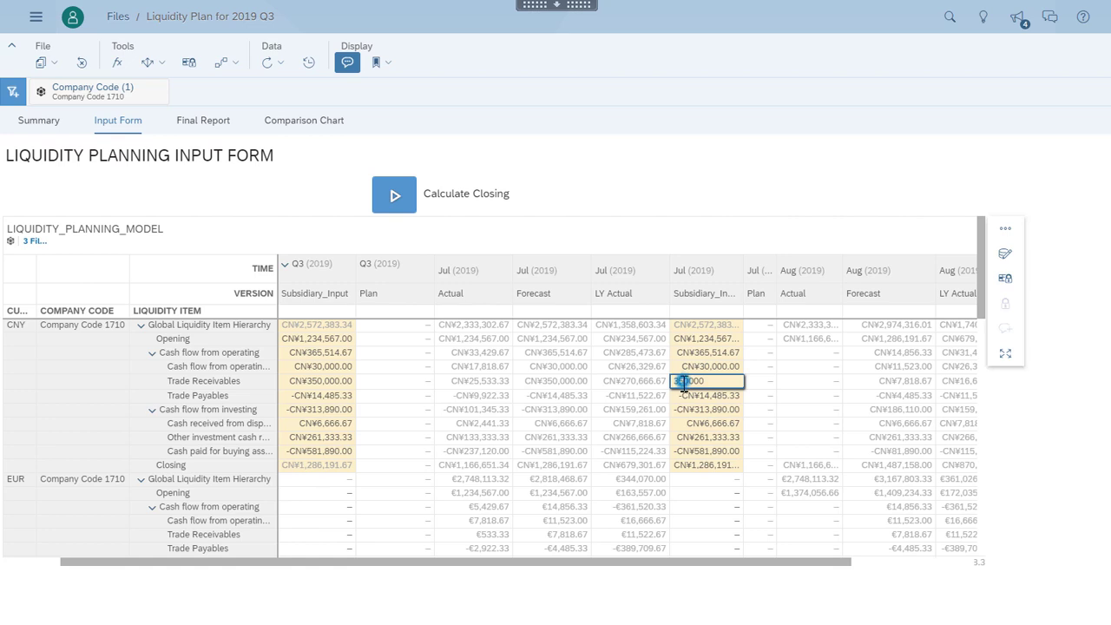
pyautogui.press('BackSpace')
pyautogui.press('Return')
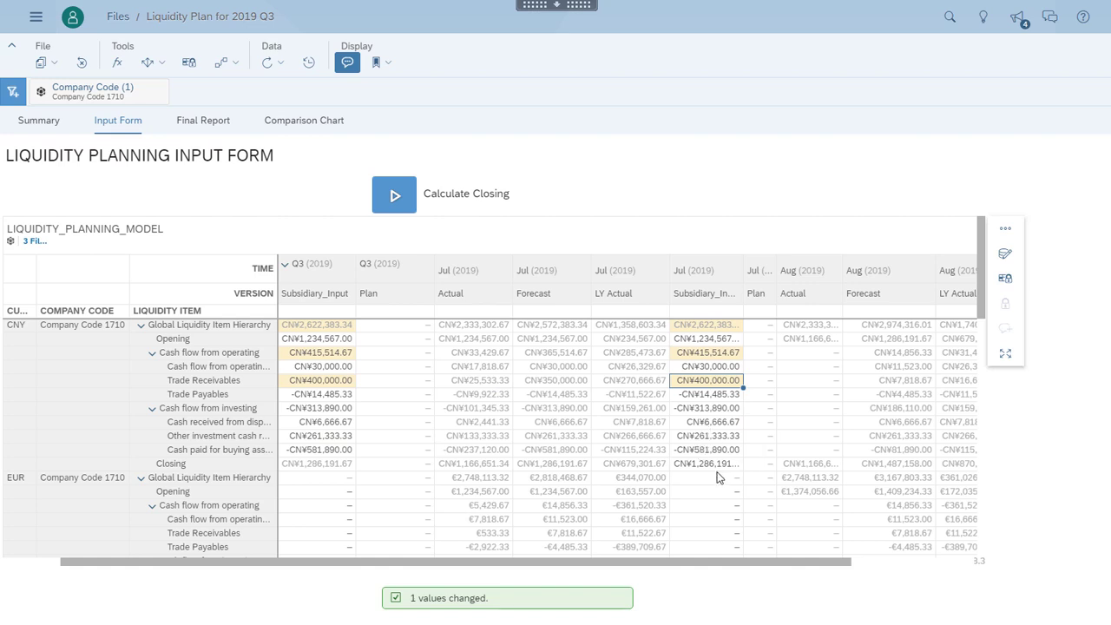
# Copy the EUR Forecast total and paste it into the EUR July Subsidiary_Input cell
pyautogui.scroll(-1, 717, 476)
pyautogui.click(555, 452)
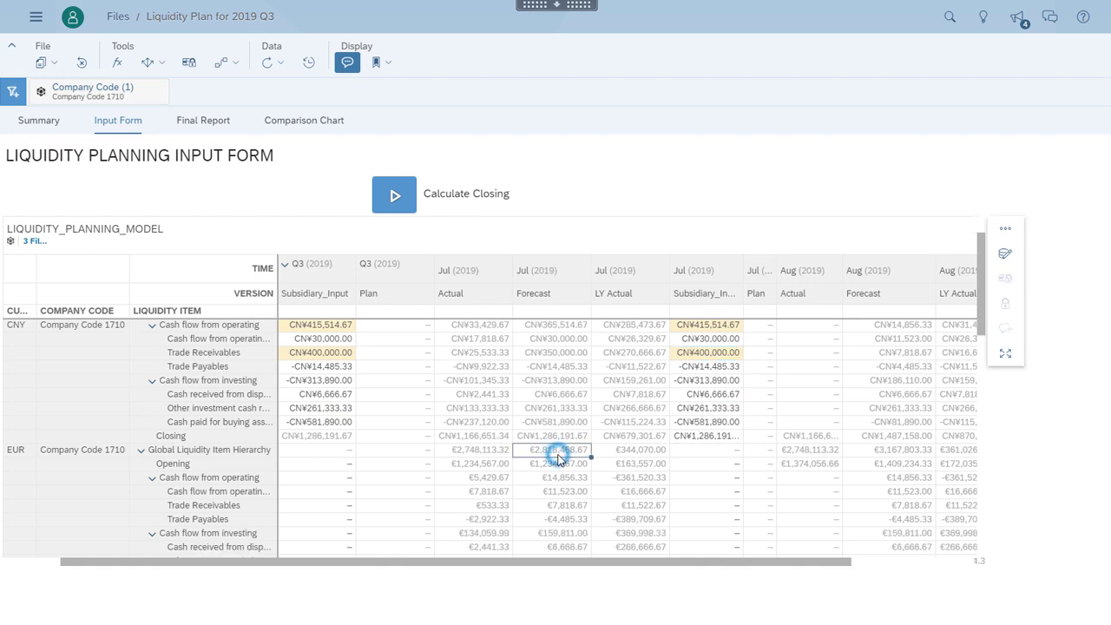
pyautogui.click(42, 63)
pyautogui.click(35, 84)
pyautogui.click(698, 451)
pyautogui.click(42, 63)
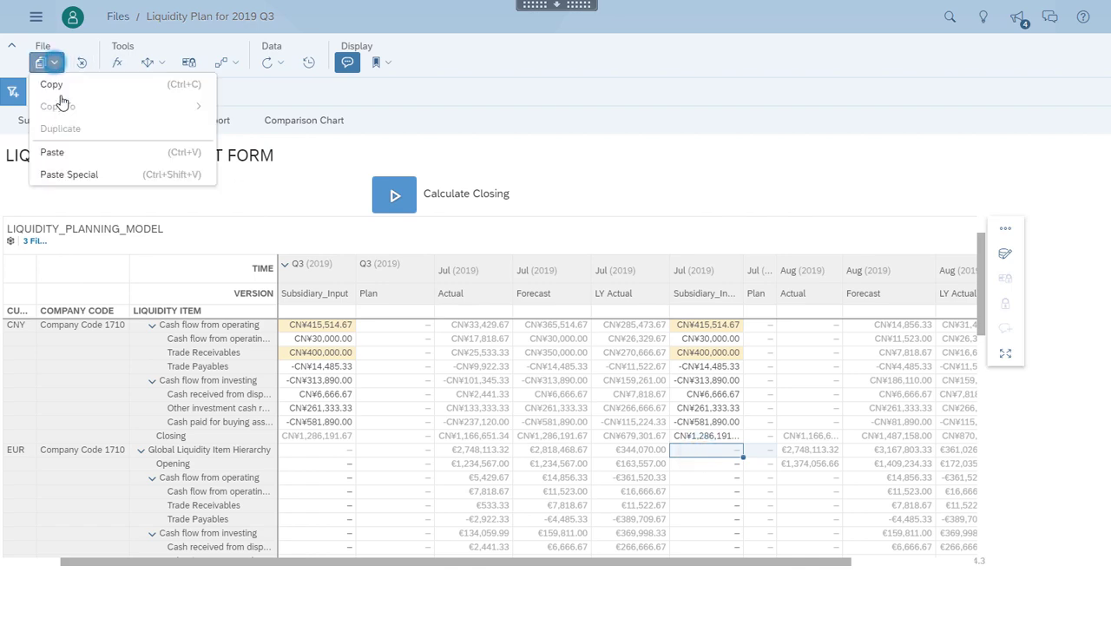
pyautogui.click(52, 152)
pyautogui.click(769, 491)
pyautogui.scroll(-1, 677, 391)
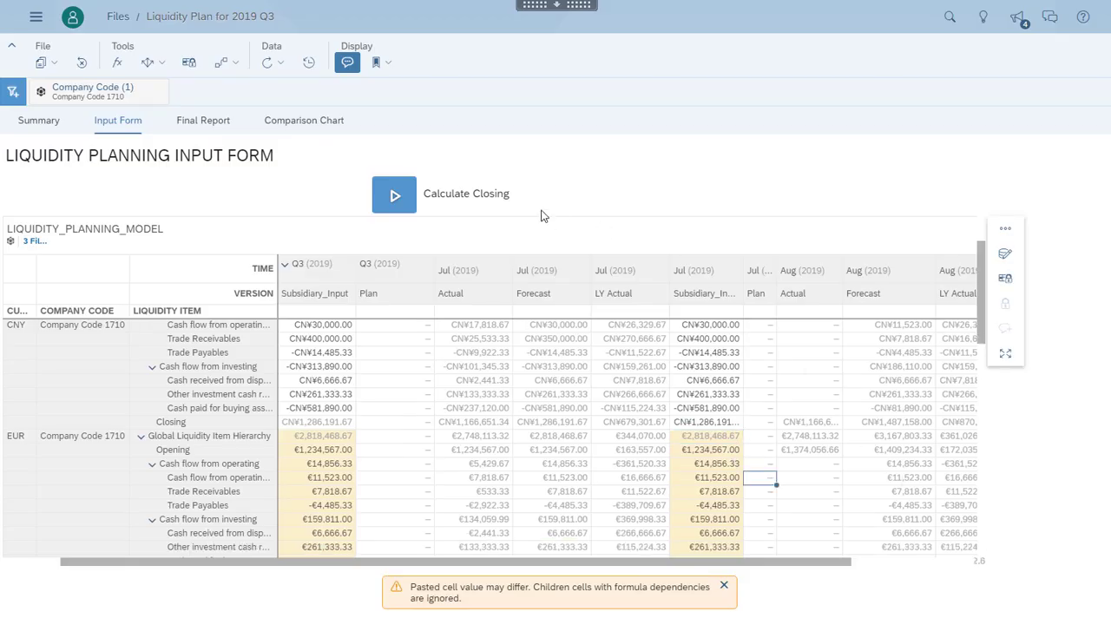
# Undo the EUR paste in History, back to the 400000 Trade Receivables entry
pyautogui.click(308, 64)
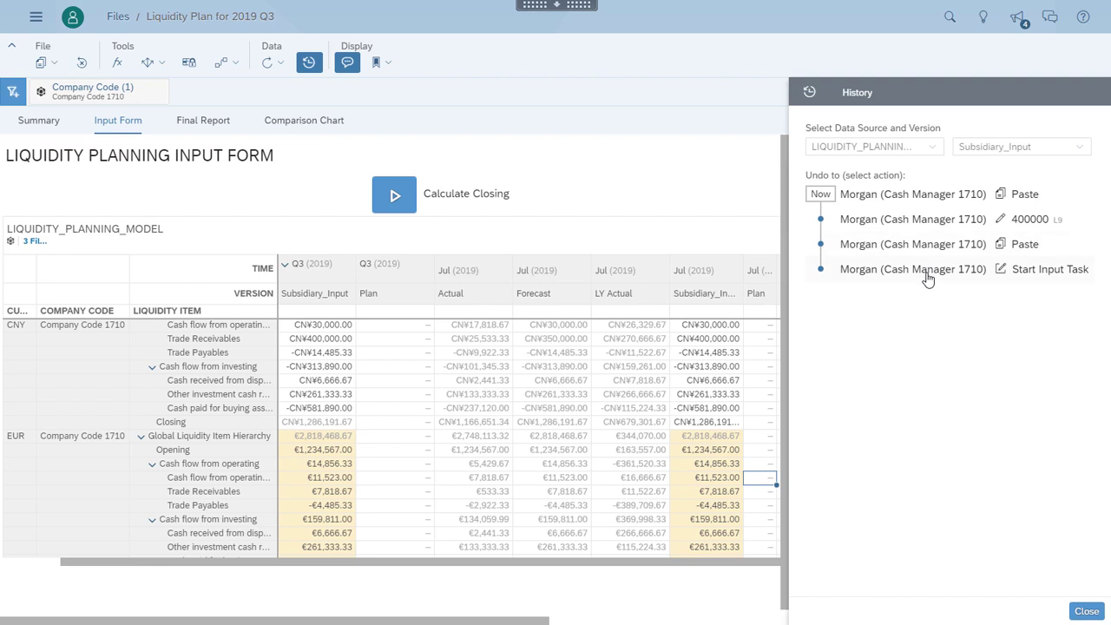
pyautogui.hotkey('ctrl', 'z')
pyautogui.click(1076, 613)
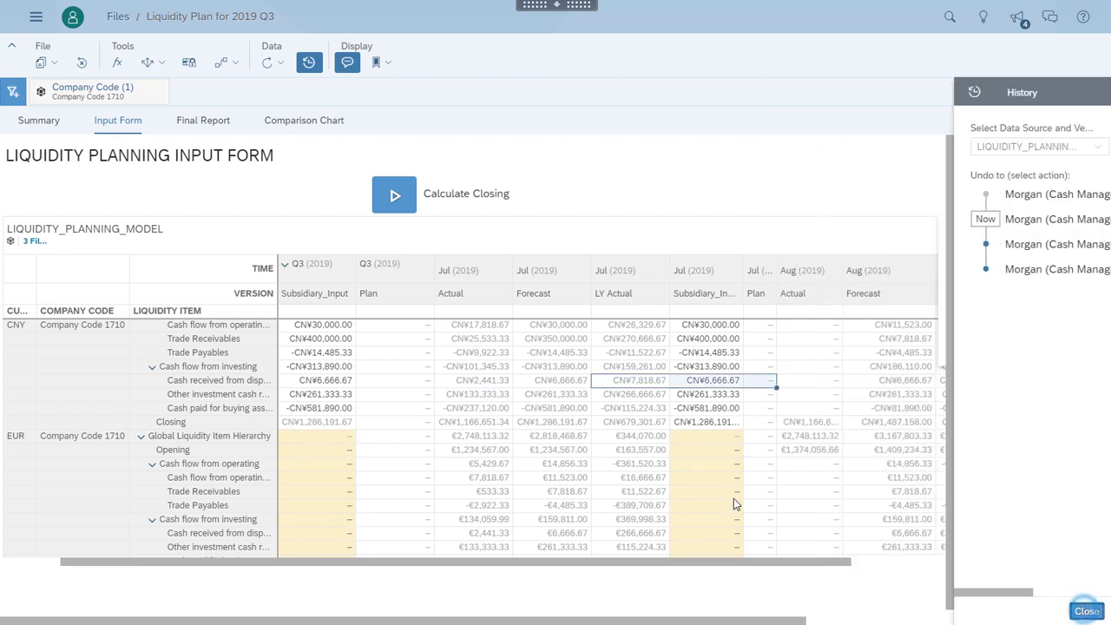
pyautogui.click(685, 437)
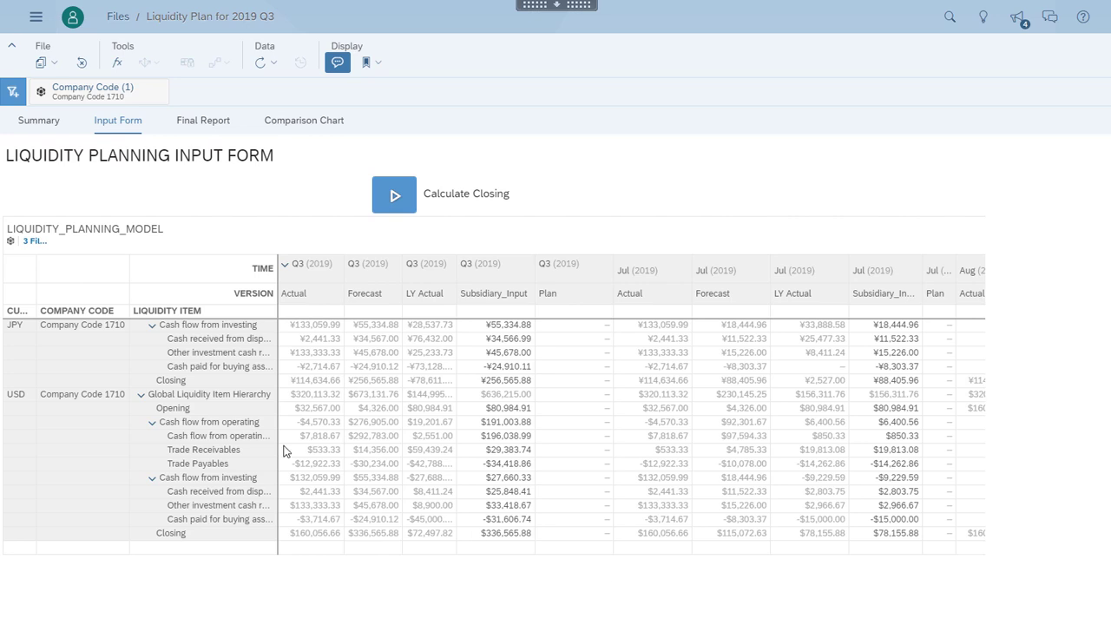
# From the Summary tab, submit the input task with the comment "Done. Please check."
pyautogui.click(28, 128)
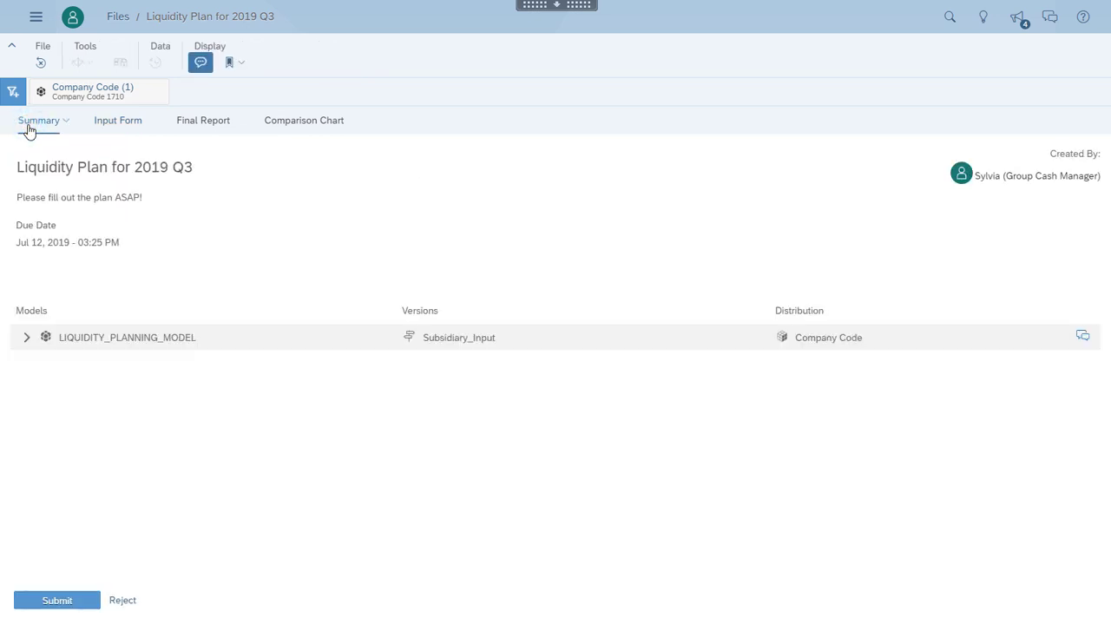
pyautogui.click(27, 339)
pyautogui.click(57, 601)
pyautogui.click(407, 316)
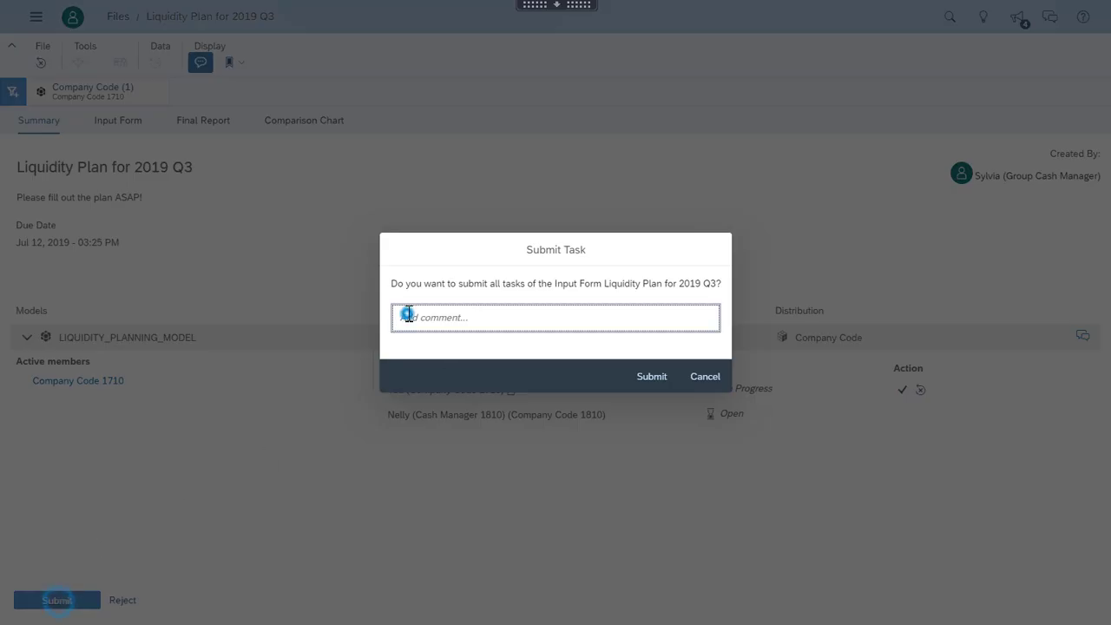
pyautogui.write('Done. Please check.')
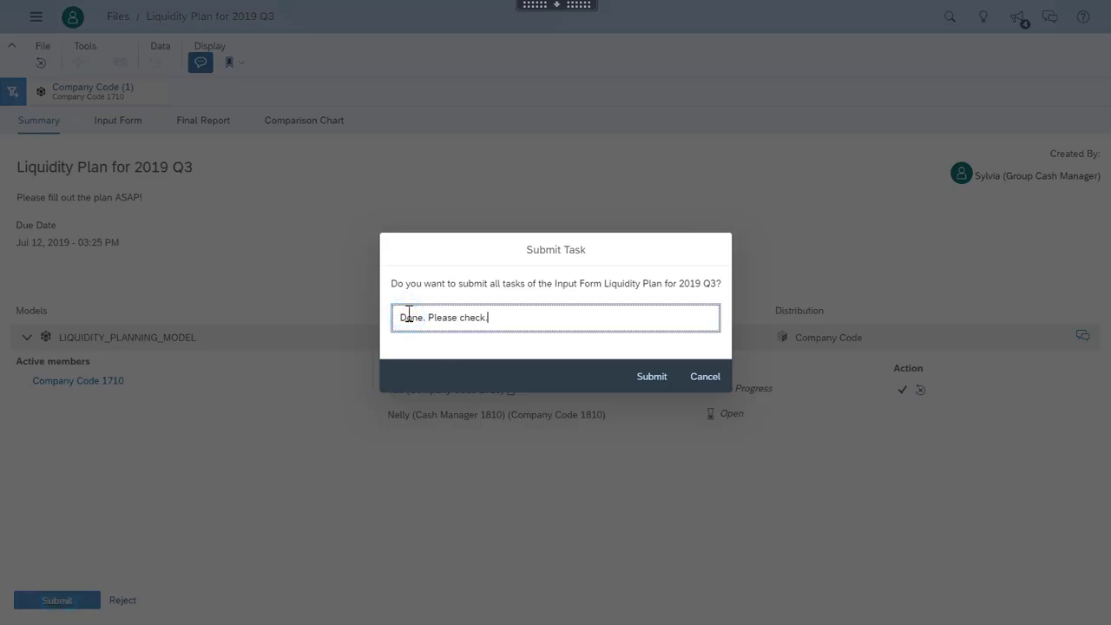
pyautogui.click(652, 376)
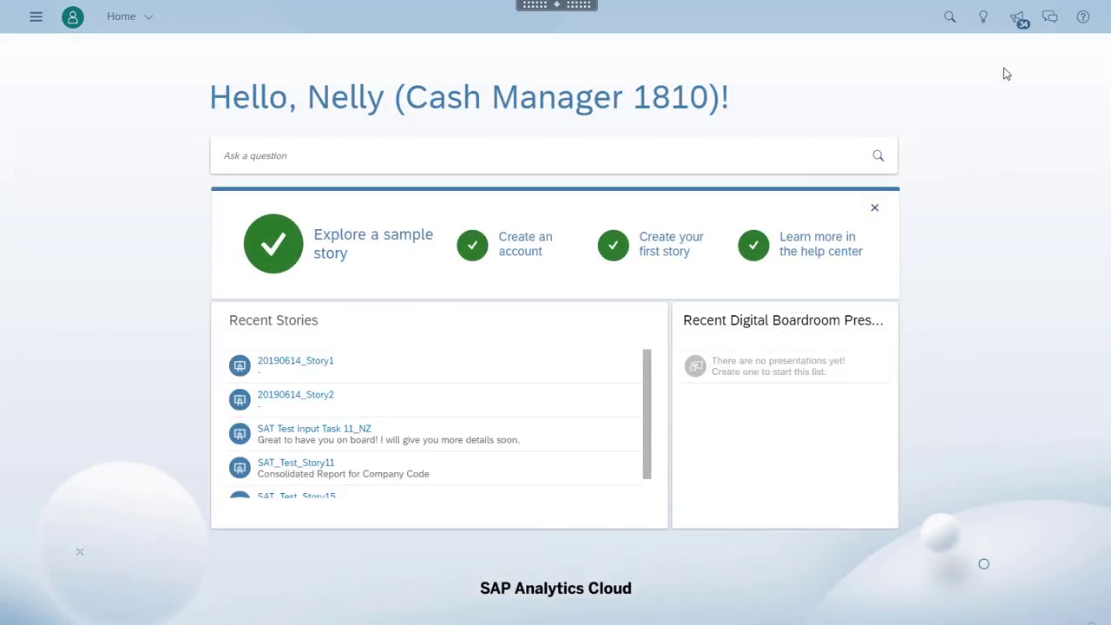
# As Cash Manager 1810, open the Liquidity Plan for 2019 Q3 task's input form from notifications
pyautogui.click(1017, 17)
pyautogui.click(920, 95)
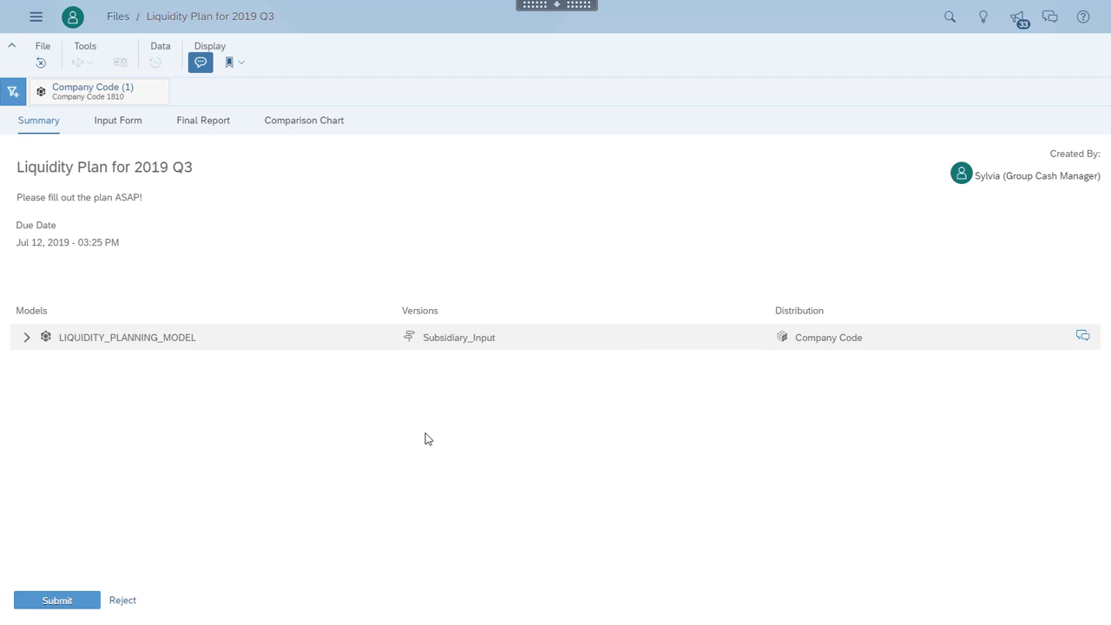
pyautogui.click(27, 338)
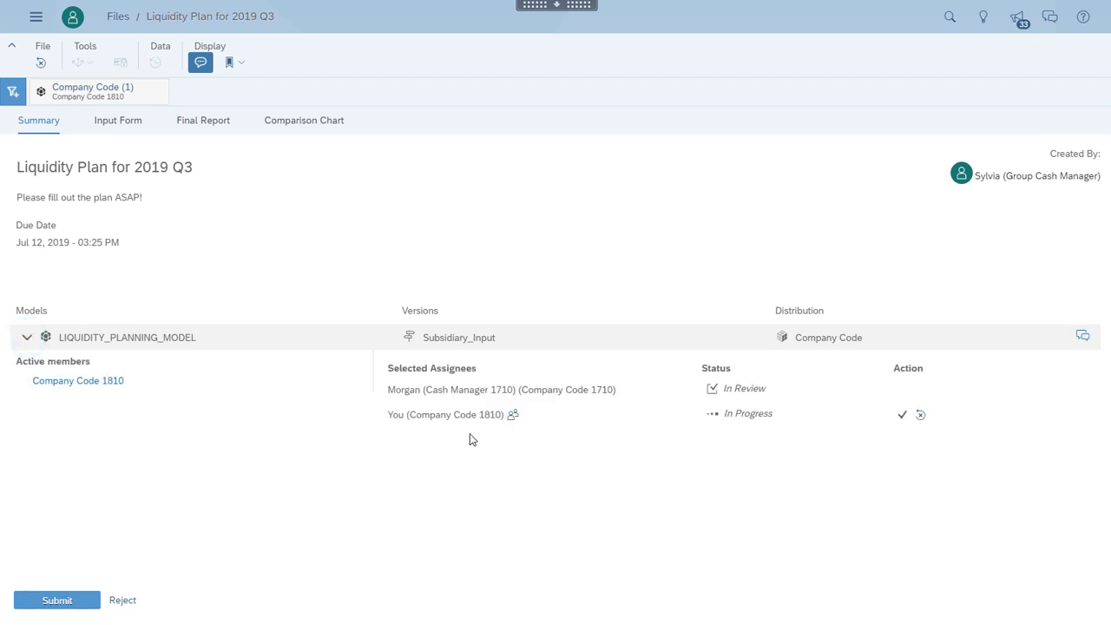
pyautogui.click(128, 123)
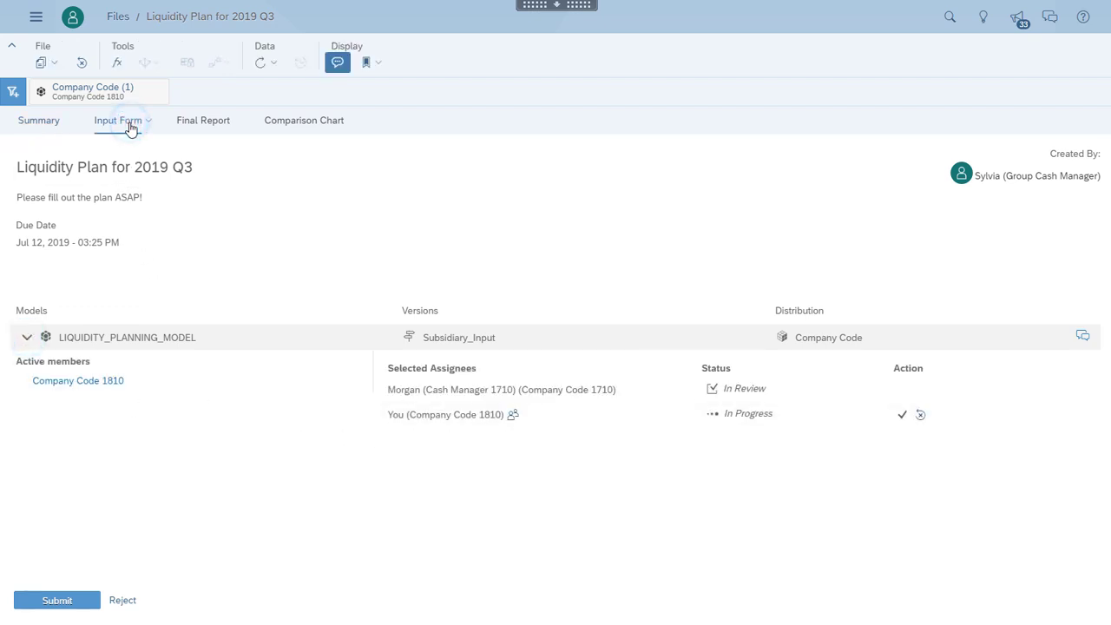
# Copy the Q3 Forecast column and paste it into the Q3 Subsidiary_Input cells
pyautogui.moveTo(669, 566); pyautogui.dragTo(426, 486)
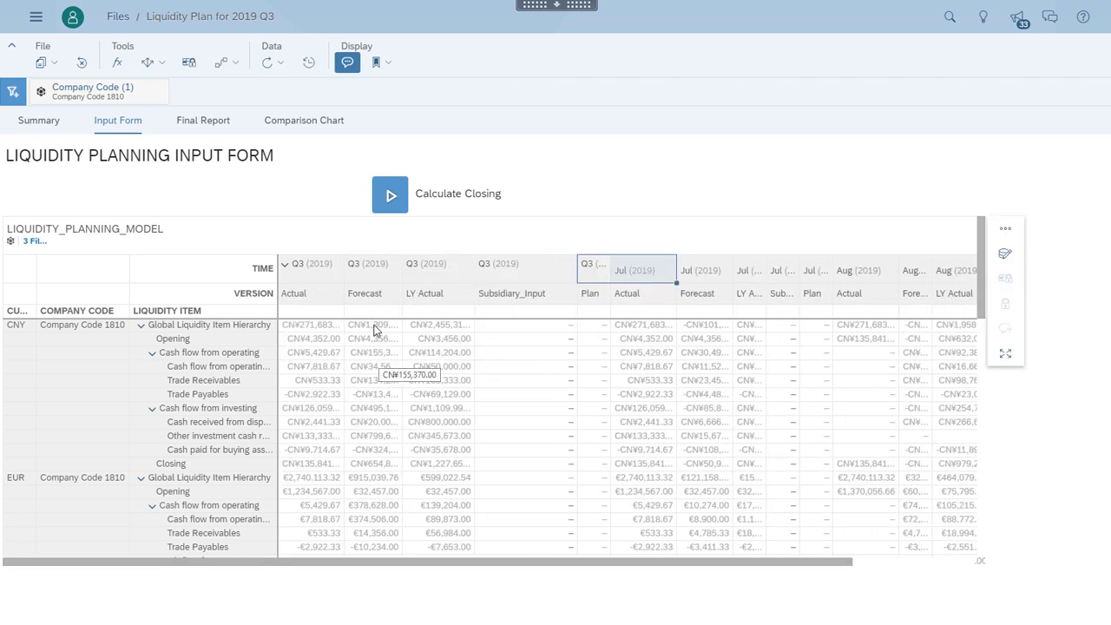
pyautogui.moveTo(374, 330); pyautogui.dragTo(378, 539)
pyautogui.click(41, 62)
pyautogui.click(48, 82)
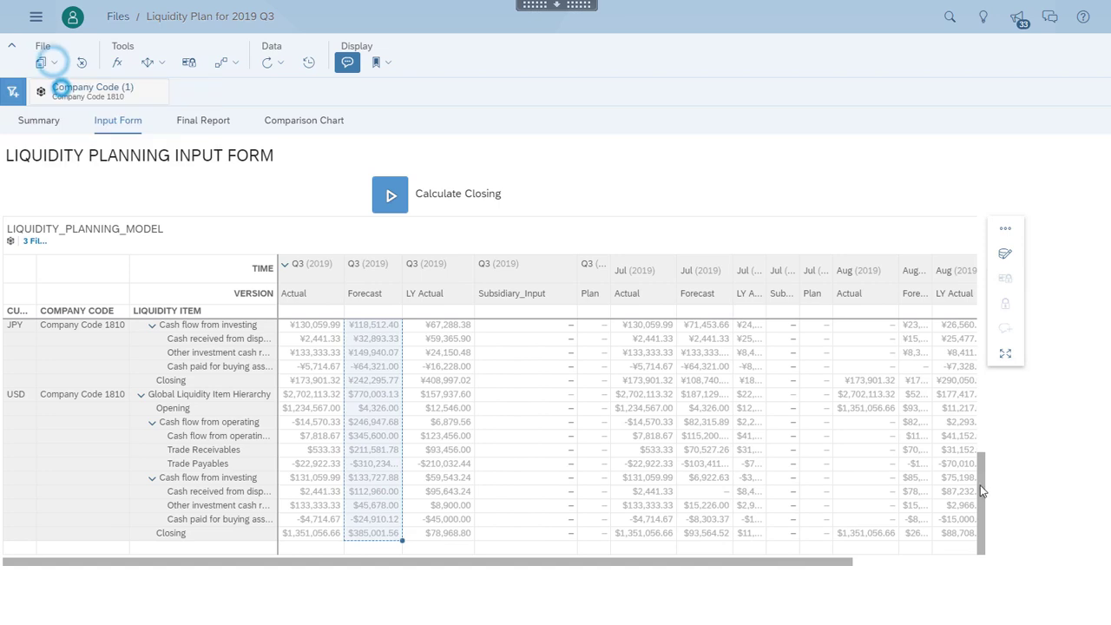
pyautogui.moveTo(980, 476); pyautogui.dragTo(979, 236)
pyautogui.click(501, 324)
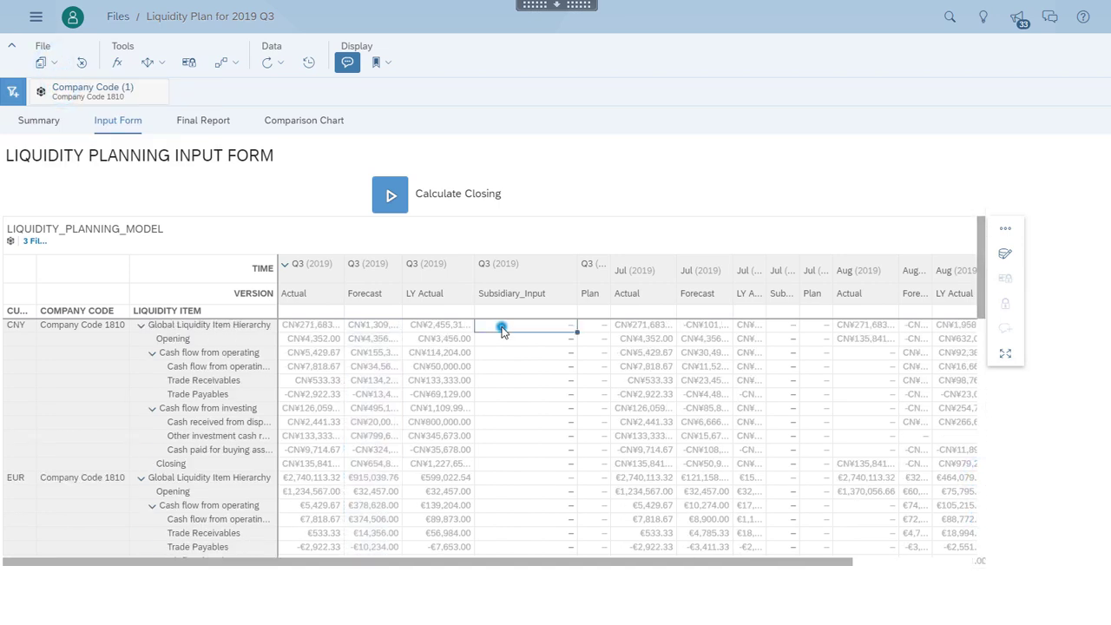
pyautogui.click(41, 61)
pyautogui.click(52, 150)
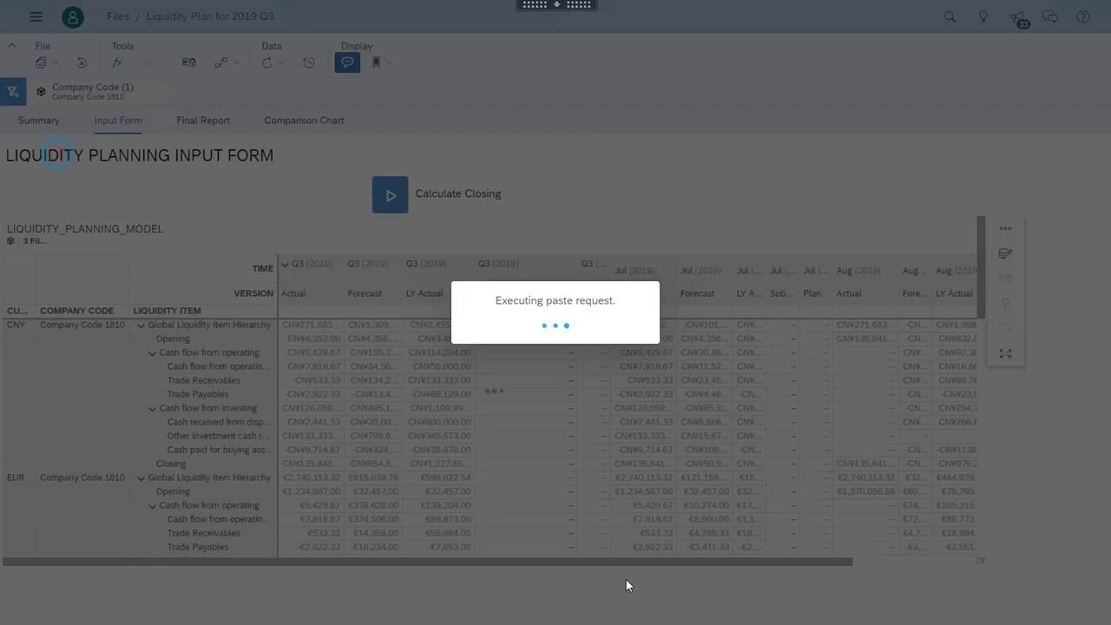
pyautogui.hscroll(5, 531, 463)
pyautogui.moveTo(831, 562); pyautogui.dragTo(426, 582)
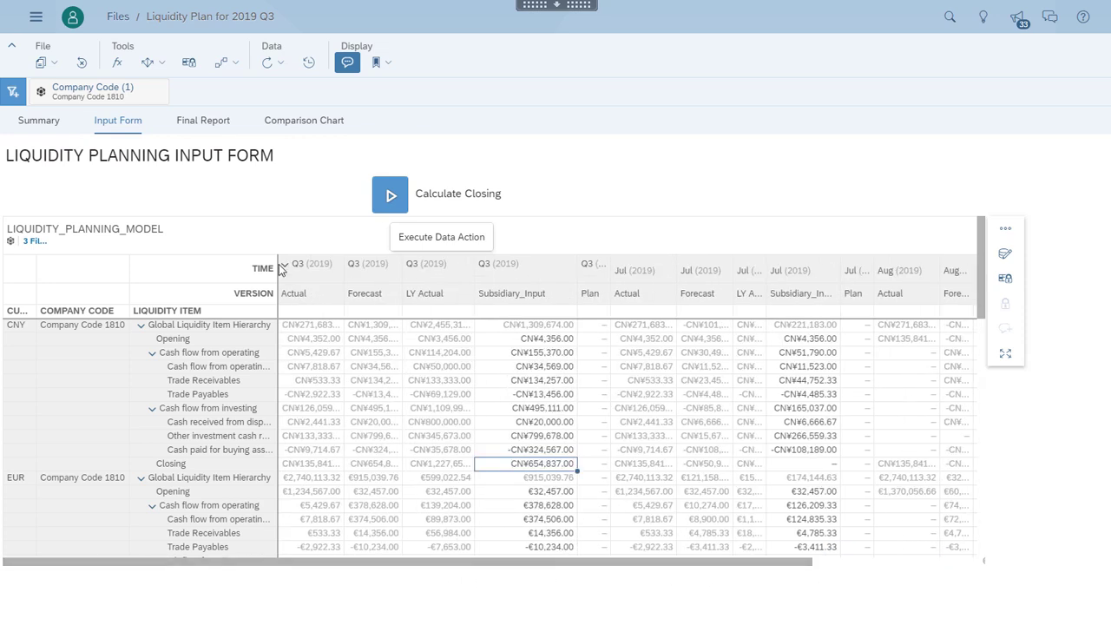
pyautogui.click(226, 200)
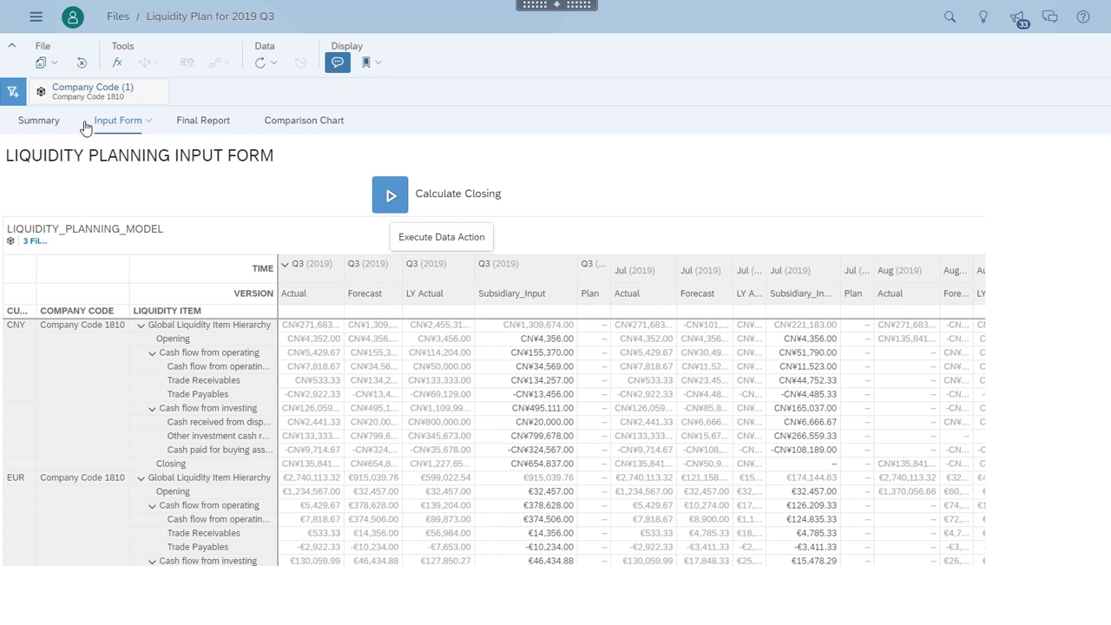
# Submit Company Code 1810's input task from the Summary tab with the comment "Done. Pls check."
pyautogui.click(35, 127)
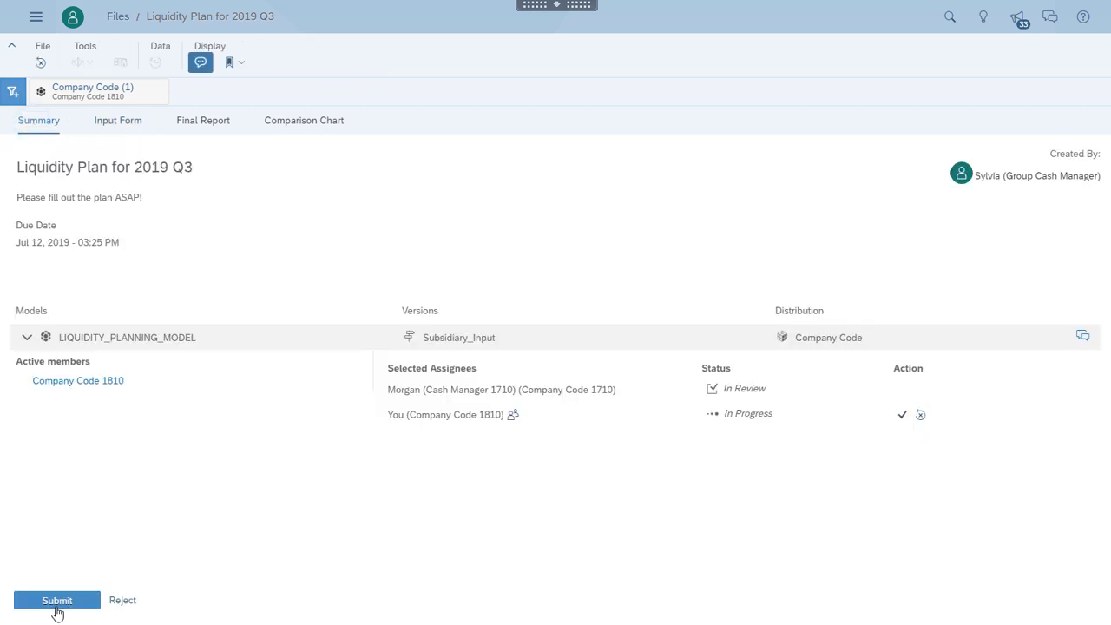
pyautogui.click(57, 601)
pyautogui.click(427, 319)
pyautogui.write('Done. Pls check.')
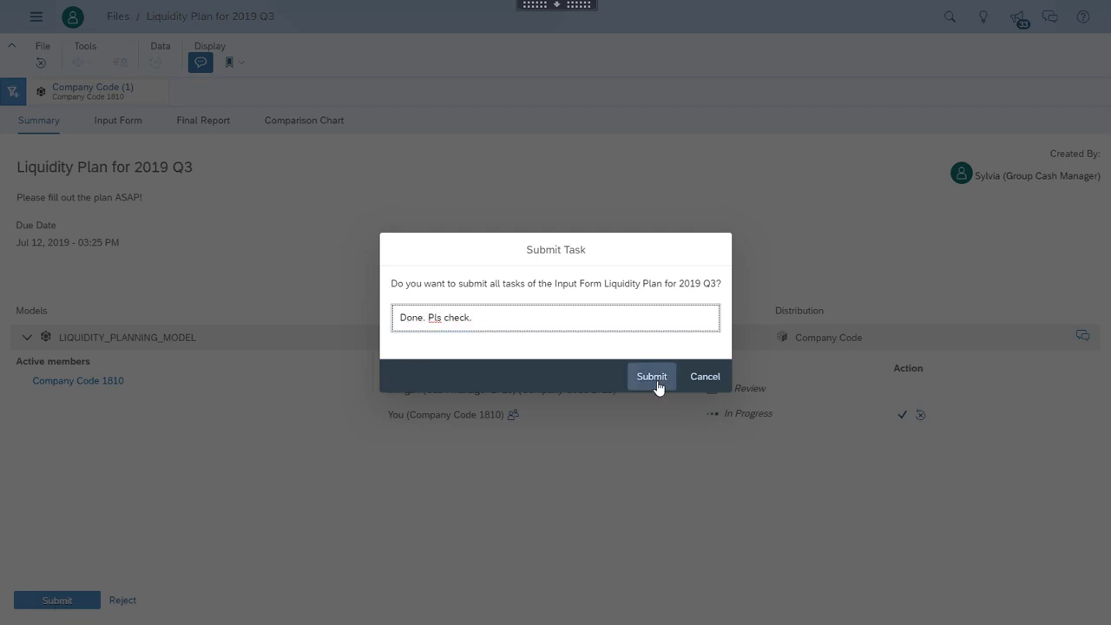
pyautogui.click(654, 380)
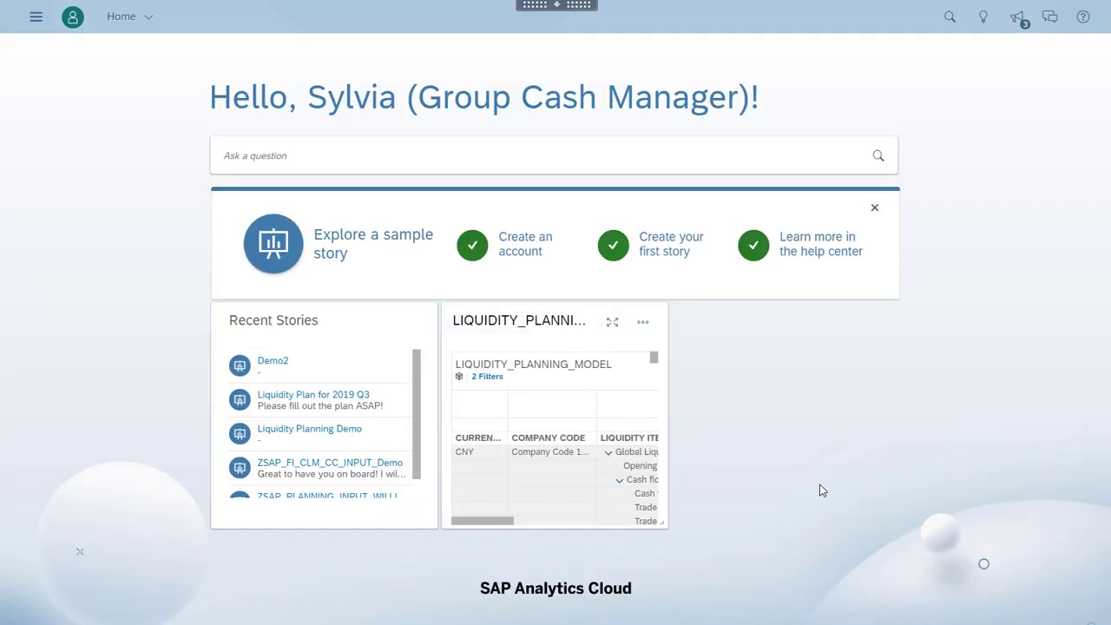
# As Group Cash Manager, open the task-ready notification, expand the assignees' approval status, and open the input form
pyautogui.click(1017, 17)
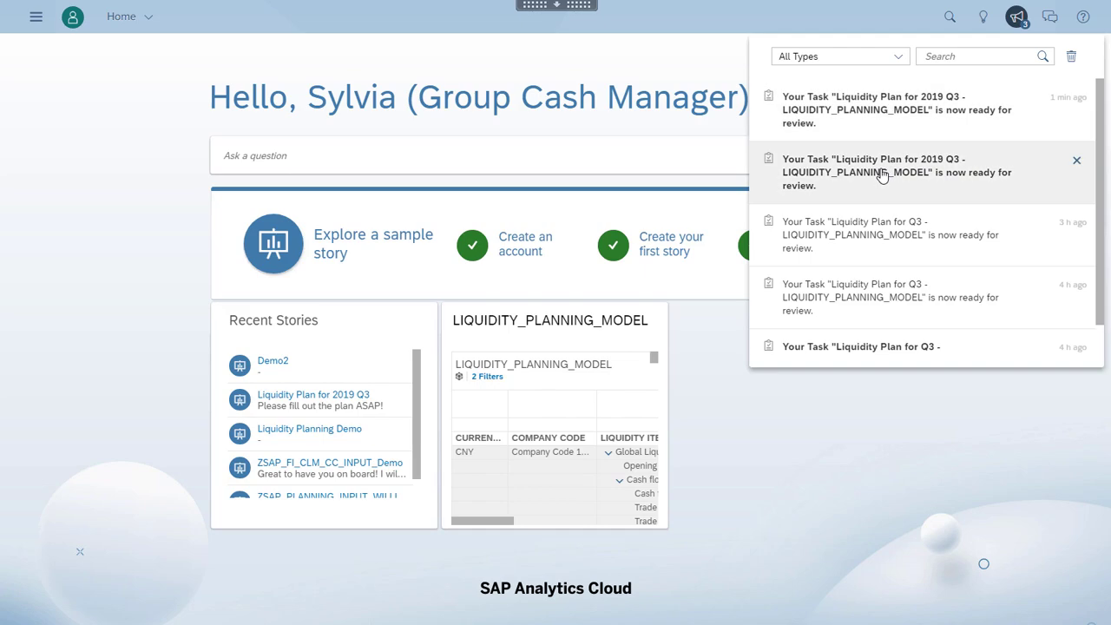
pyautogui.click(867, 113)
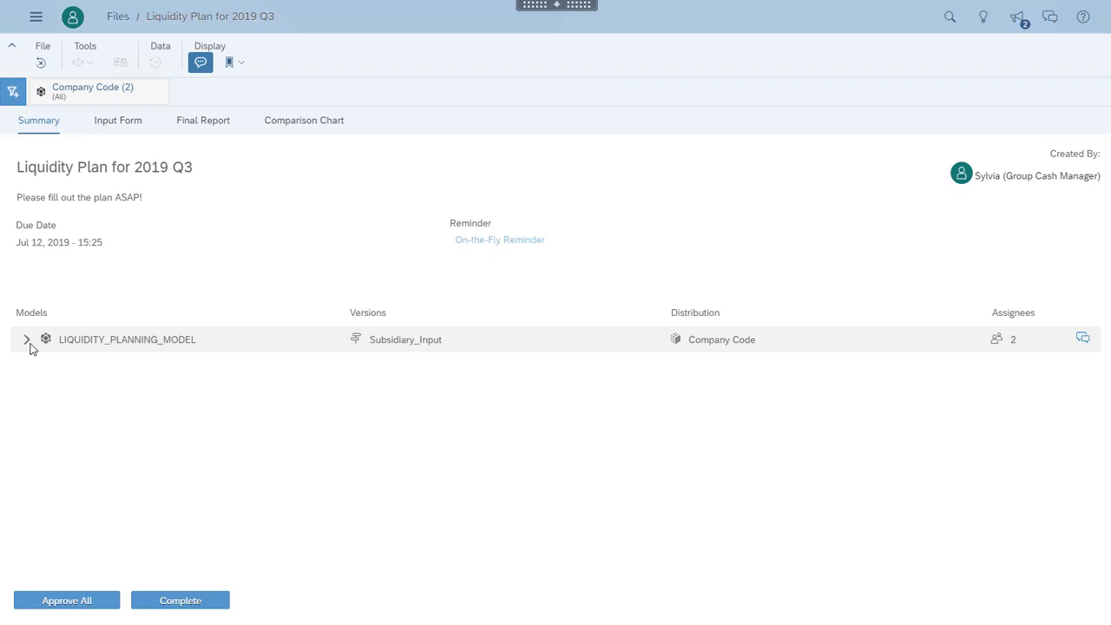
pyautogui.click(27, 340)
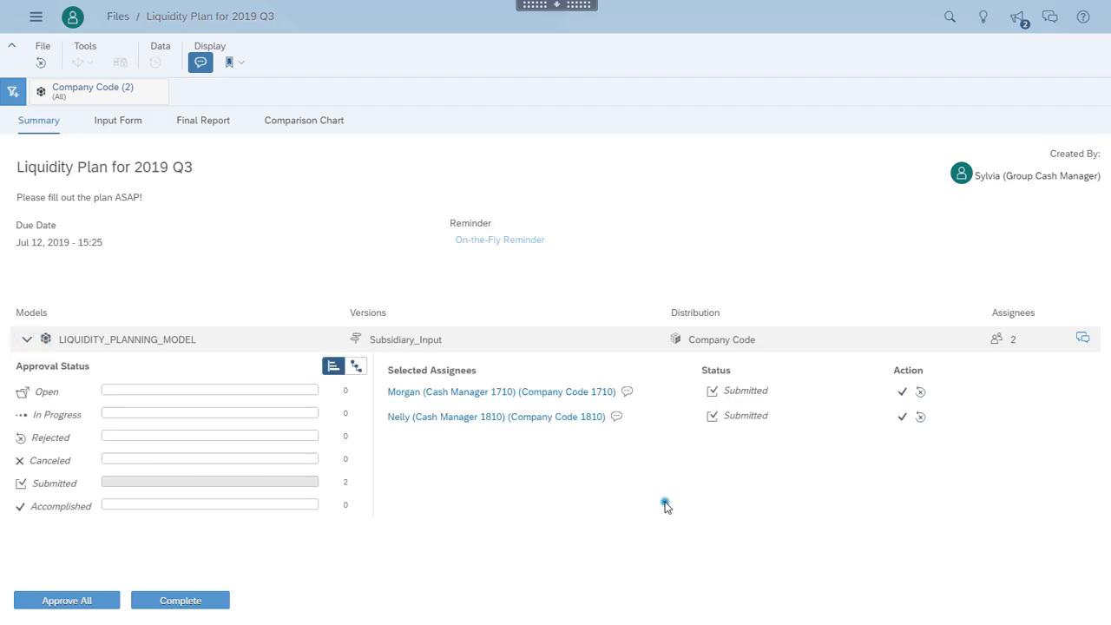
pyautogui.click(122, 123)
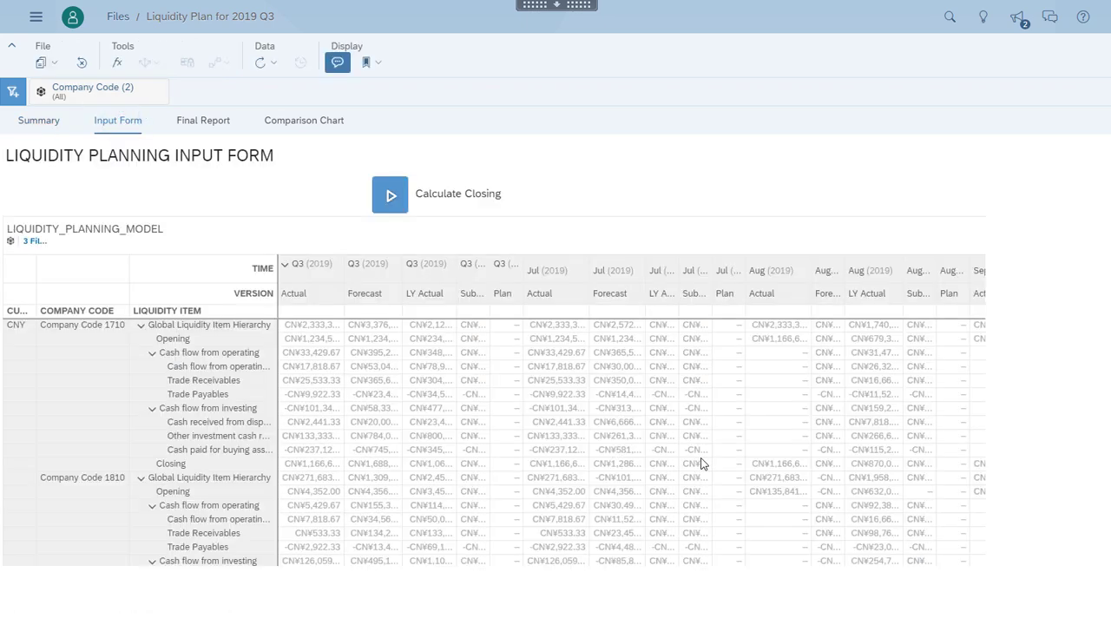
pyautogui.scroll(-3, 702, 463)
pyautogui.click(775, 491)
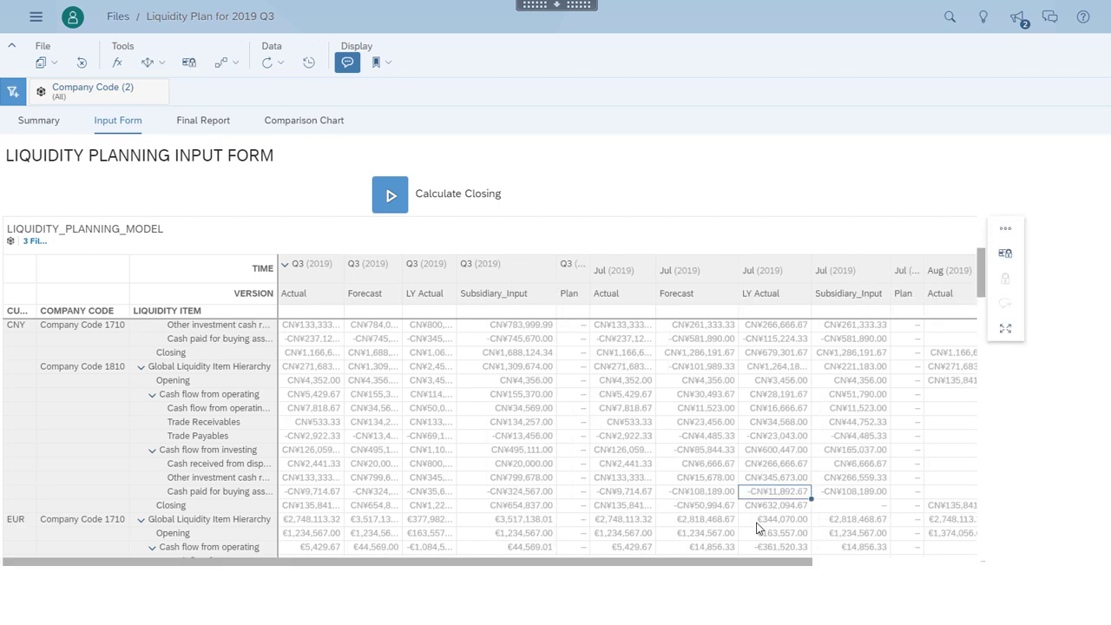
pyautogui.scroll(-10, 756, 528)
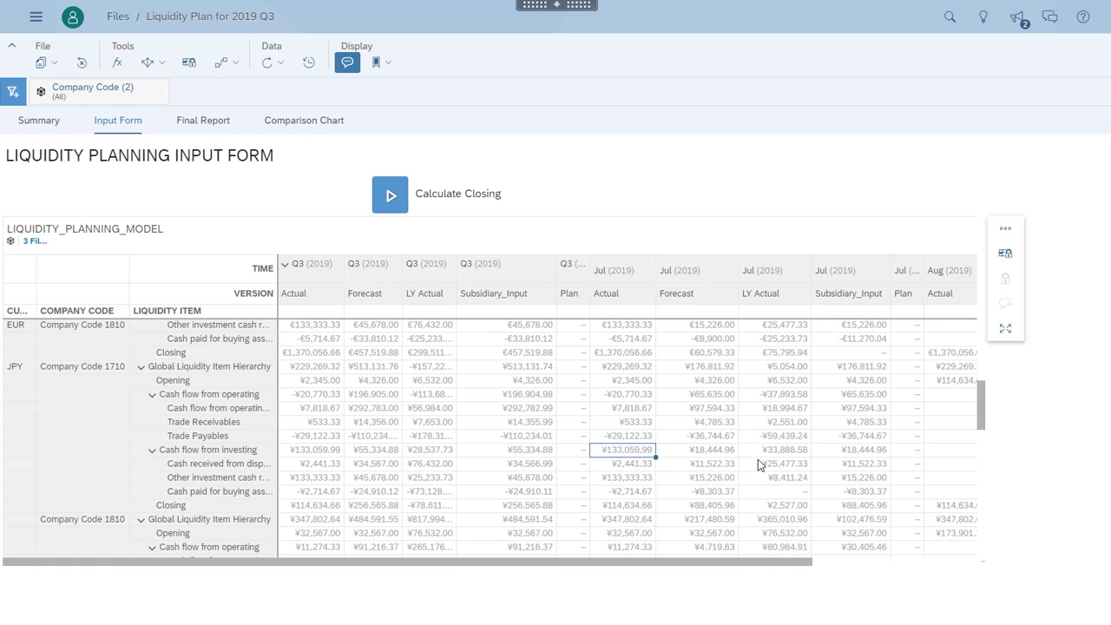
pyautogui.click(862, 451)
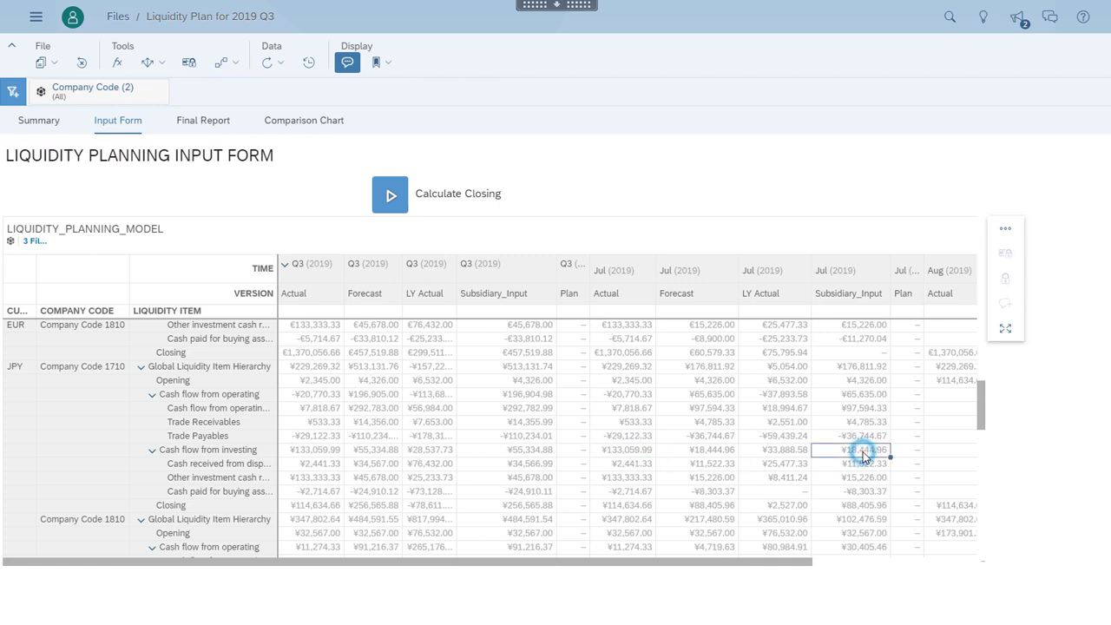
pyautogui.moveTo(846, 457)
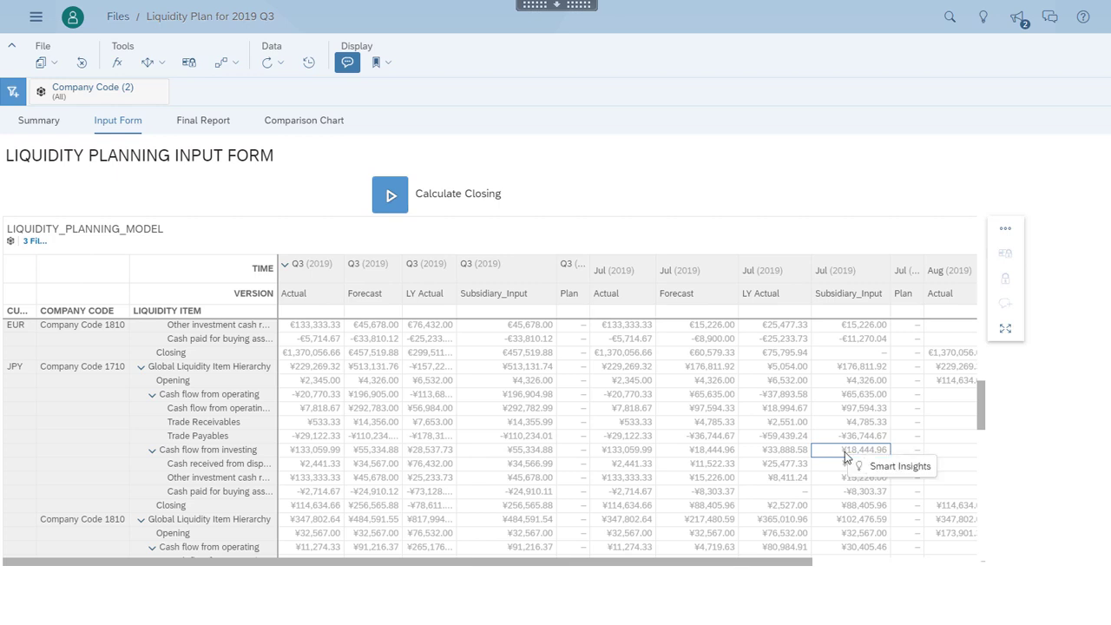
pyautogui.click(34, 123)
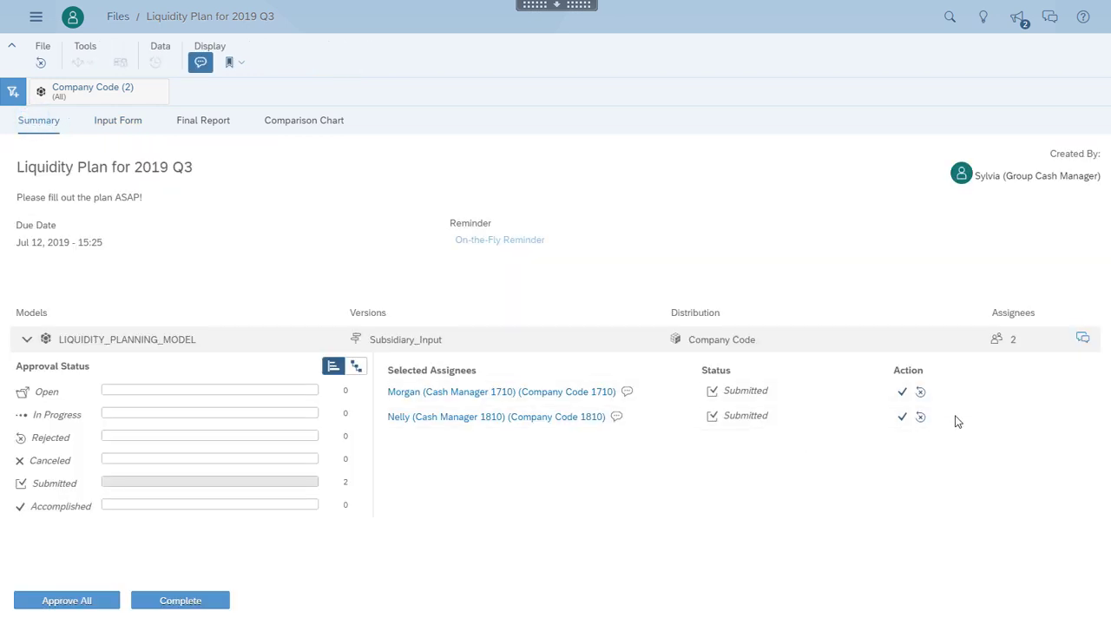
# Post a discussion message telling the 1710 cash manager the July investment earning figure seems wrong
pyautogui.click(1082, 338)
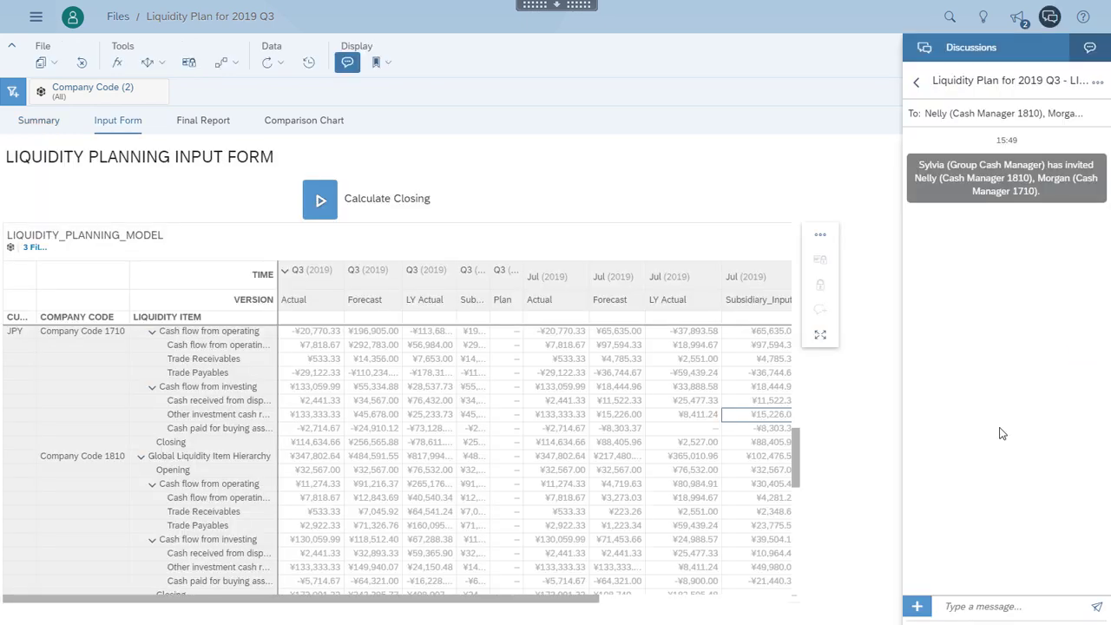
pyautogui.click(963, 606)
pyautogui.write('Hi Morgan, the July figure for')
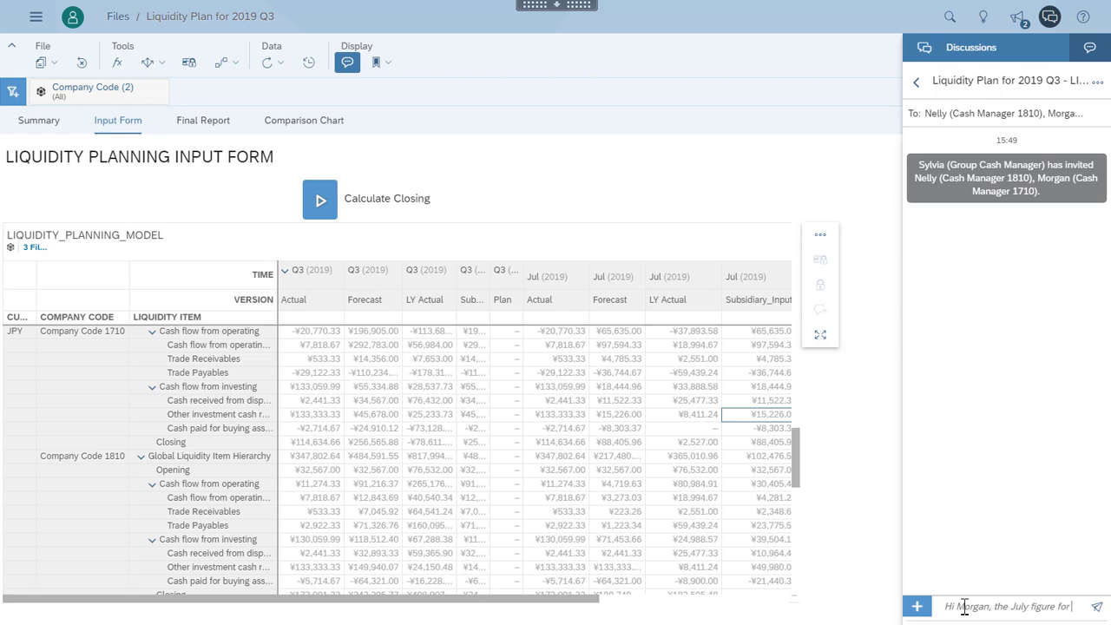
pyautogui.write(' investment earning doe')
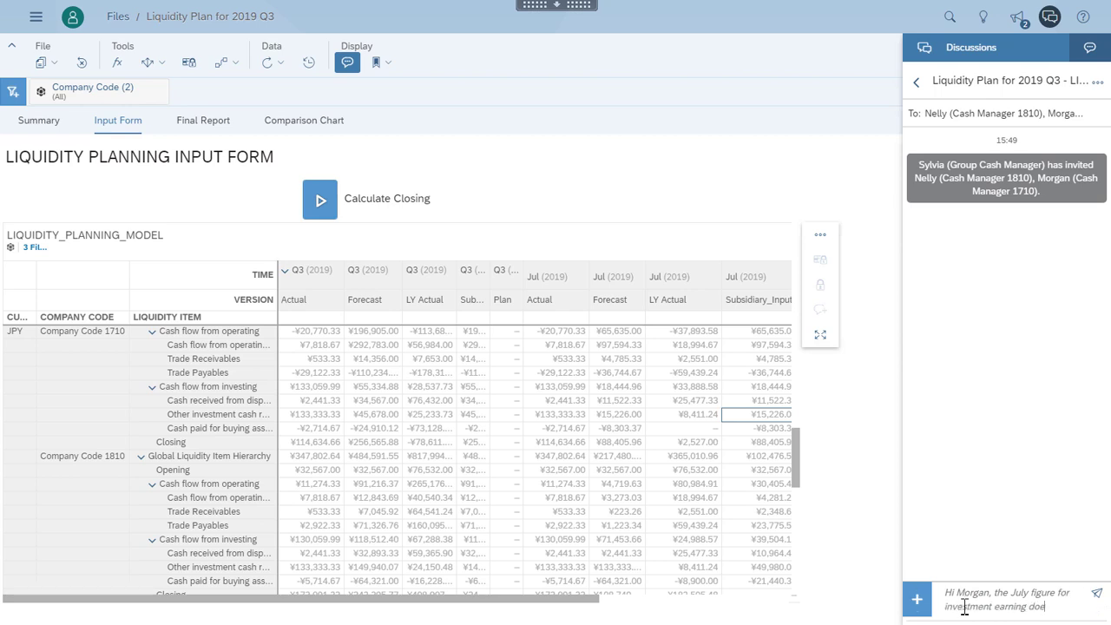
pyautogui.write("sn't seem right. please check.")
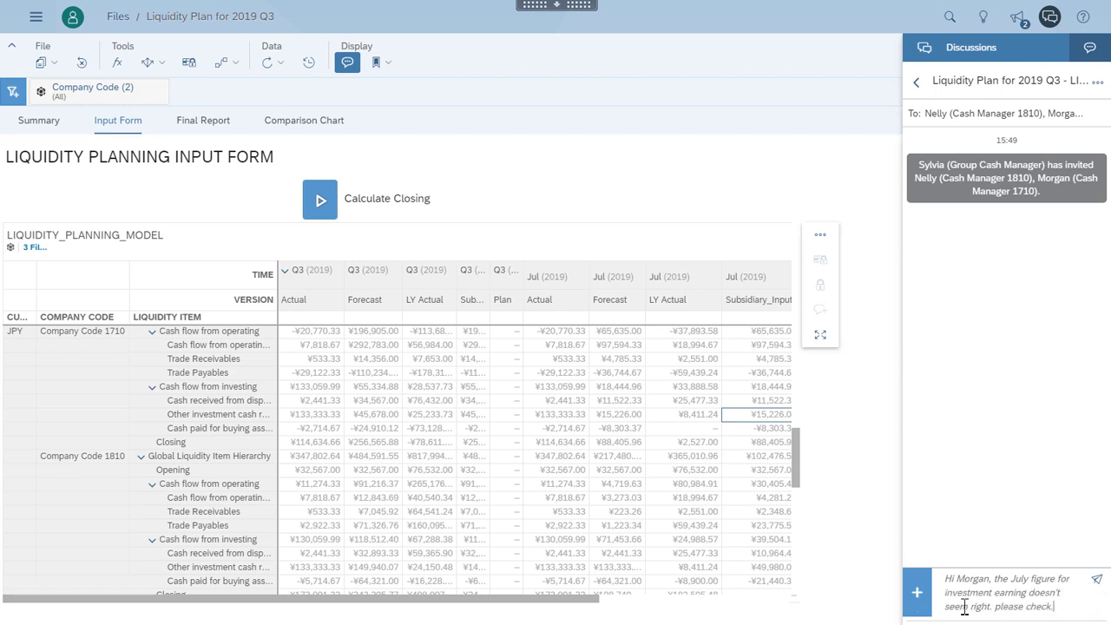
pyautogui.press('Return')
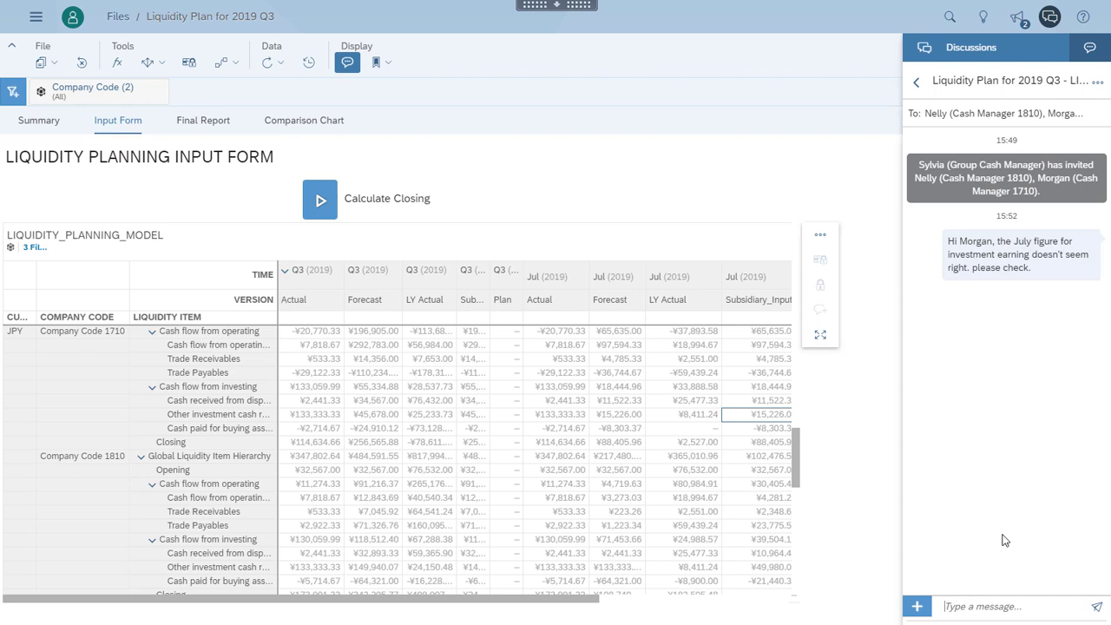
pyautogui.click(31, 125)
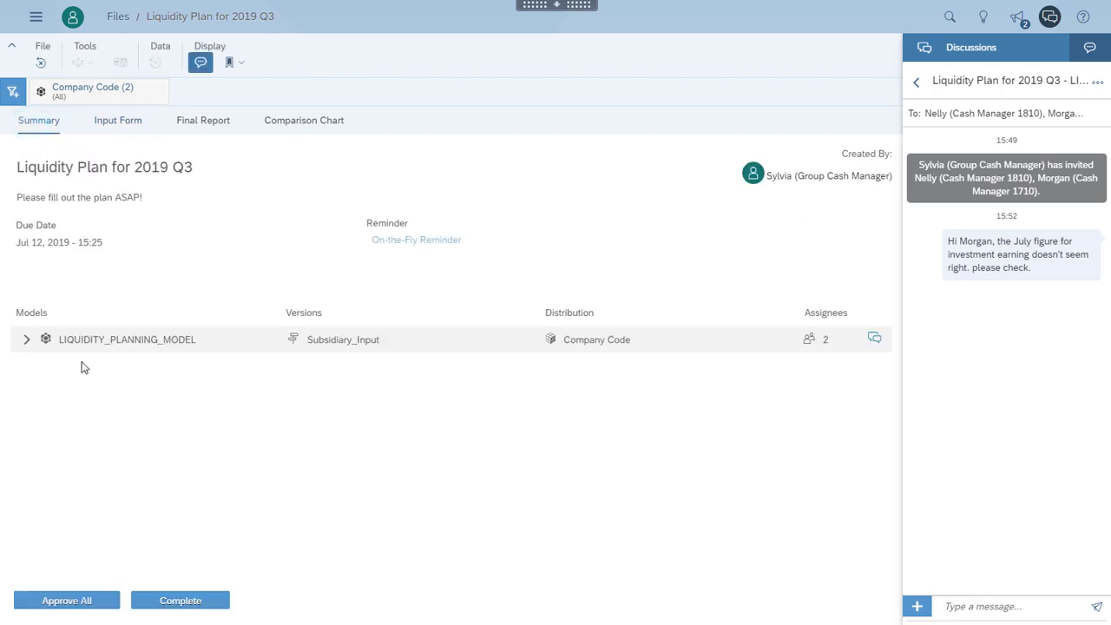
# Approve Company Code 1810's submission and reject Company Code 1710's back to Open
pyautogui.click(26, 341)
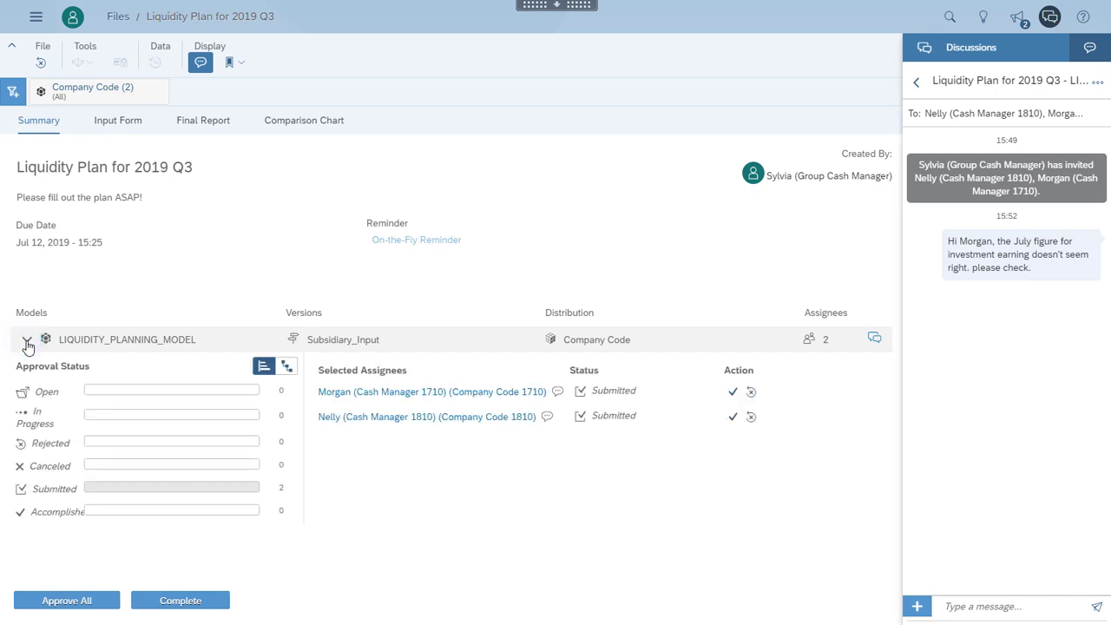
pyautogui.click(733, 416)
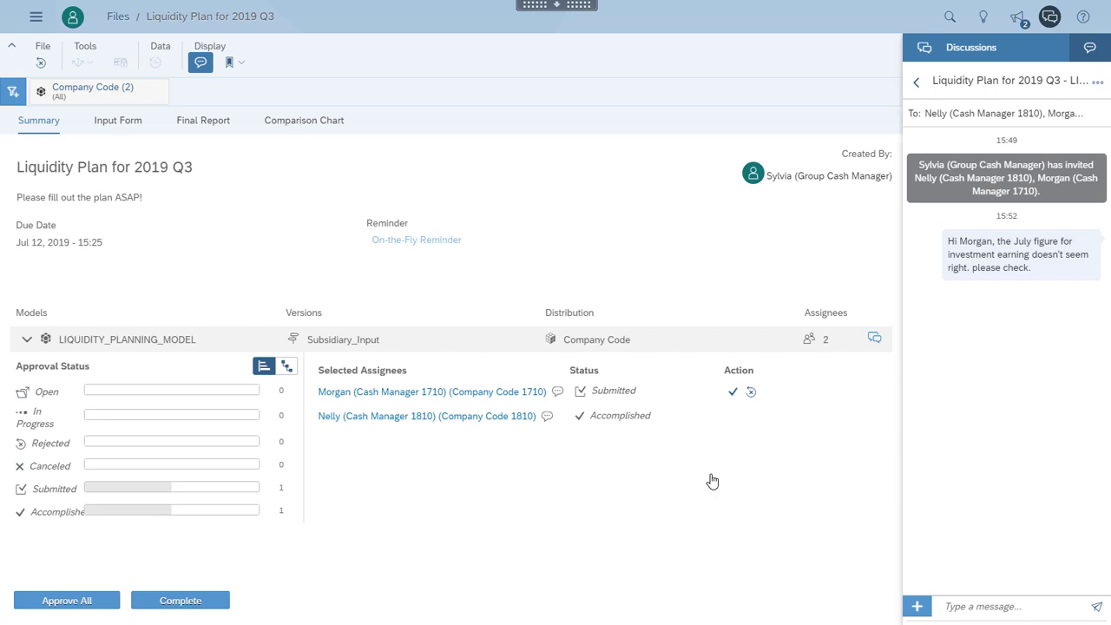
pyautogui.click(752, 396)
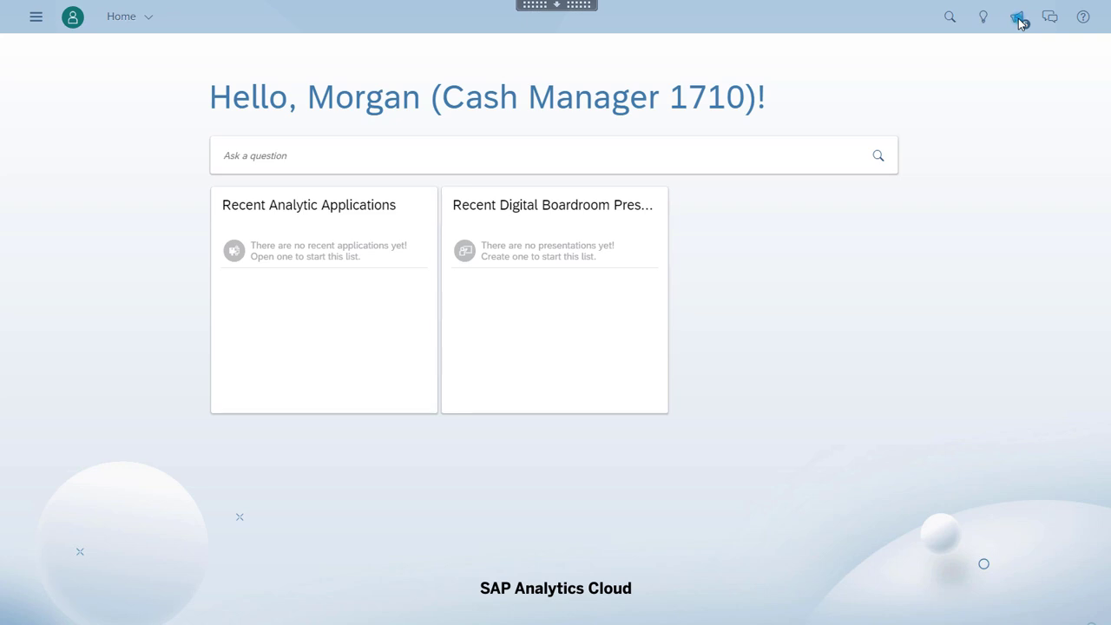
pyautogui.click(1017, 17)
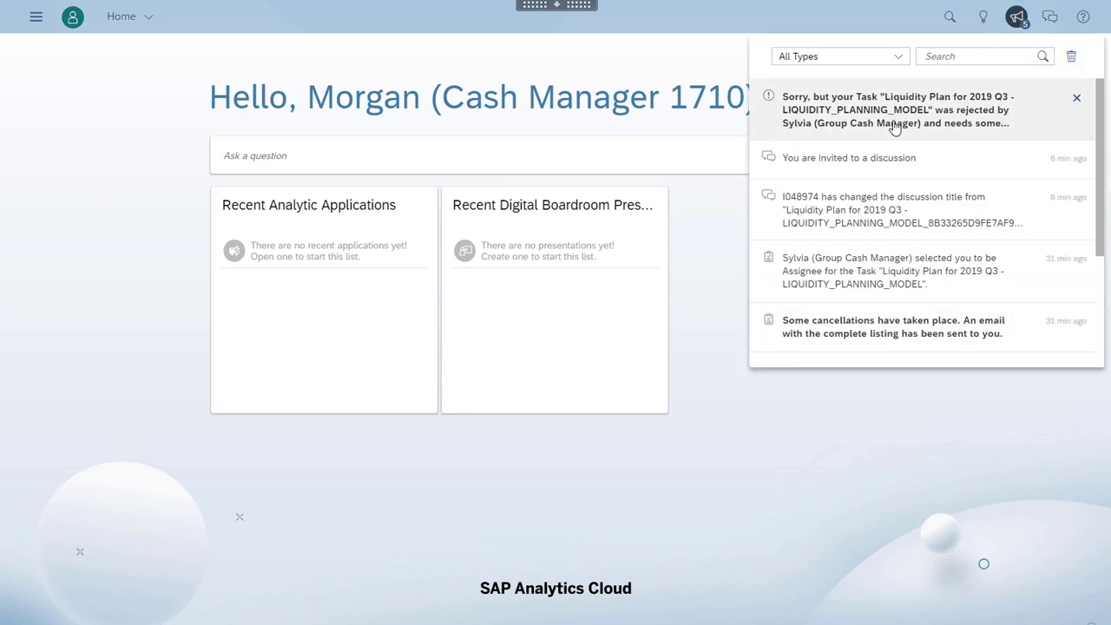
# From the rejection notice, change 1710's July Subsidiary_Input other-investment cash from 15226 to 155226
pyautogui.click(893, 127)
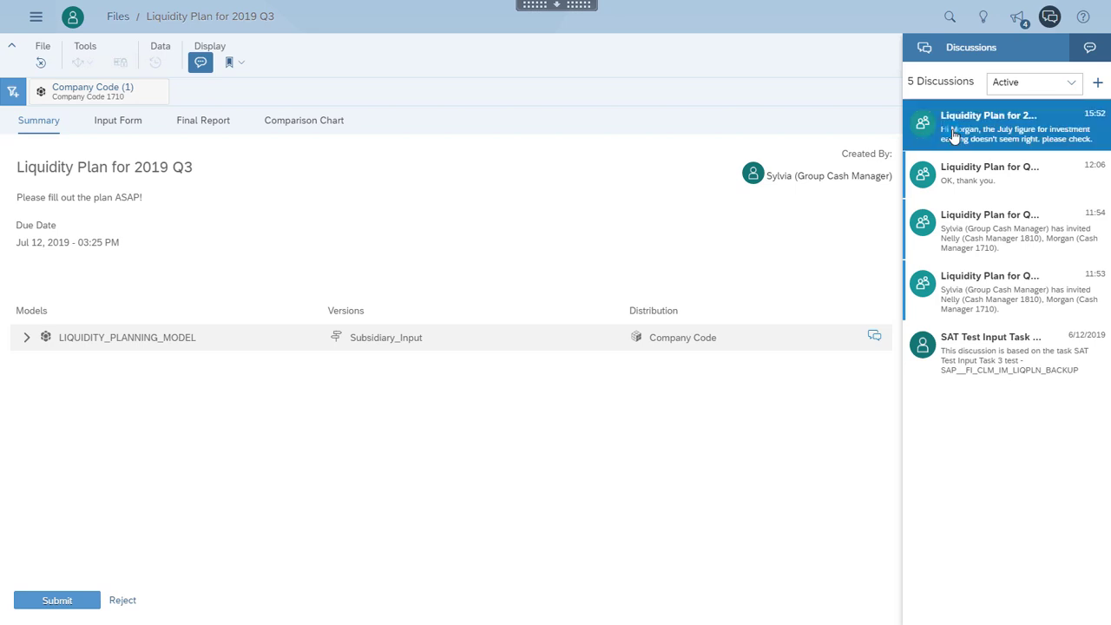
pyautogui.click(954, 136)
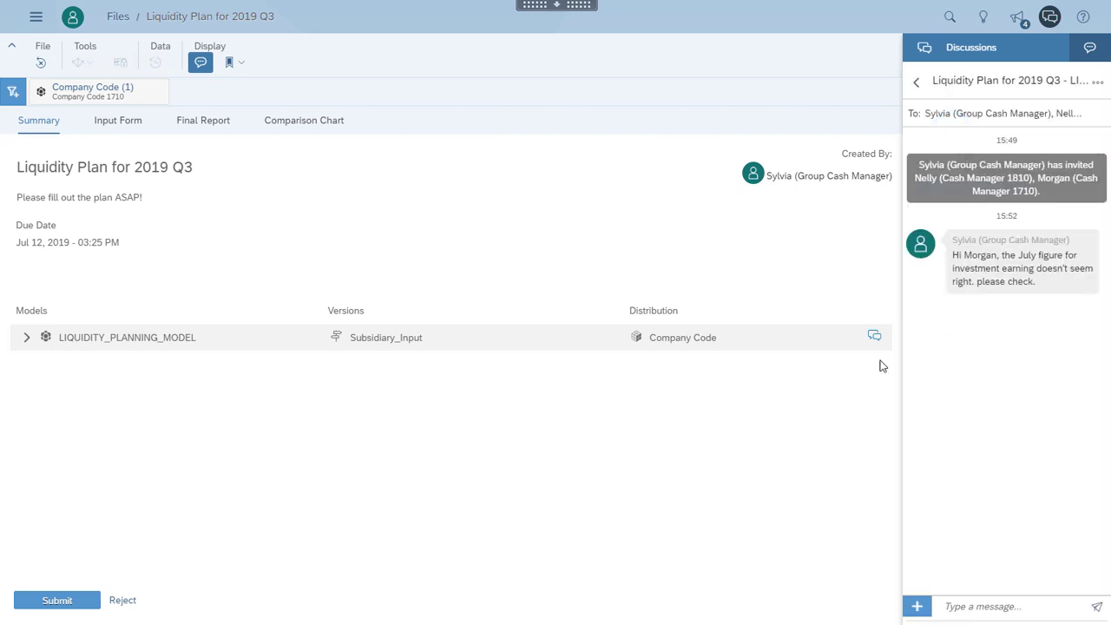
pyautogui.click(224, 499)
pyautogui.click(614, 498)
pyautogui.doubleClick(728, 499)
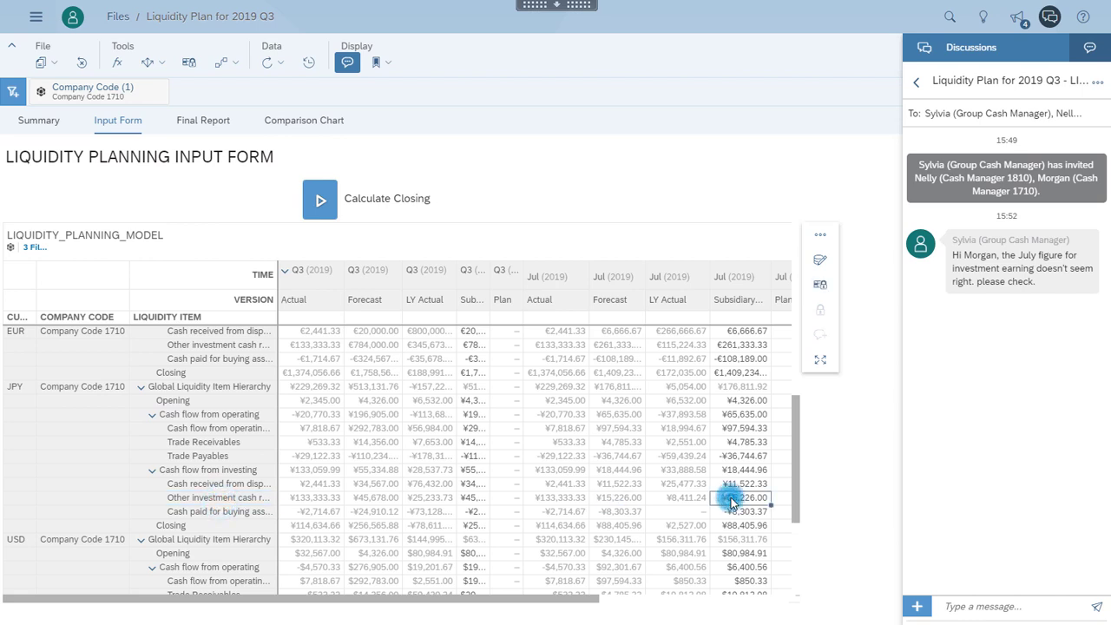
pyautogui.click(722, 501)
pyautogui.write('5')
pyautogui.press('Return')
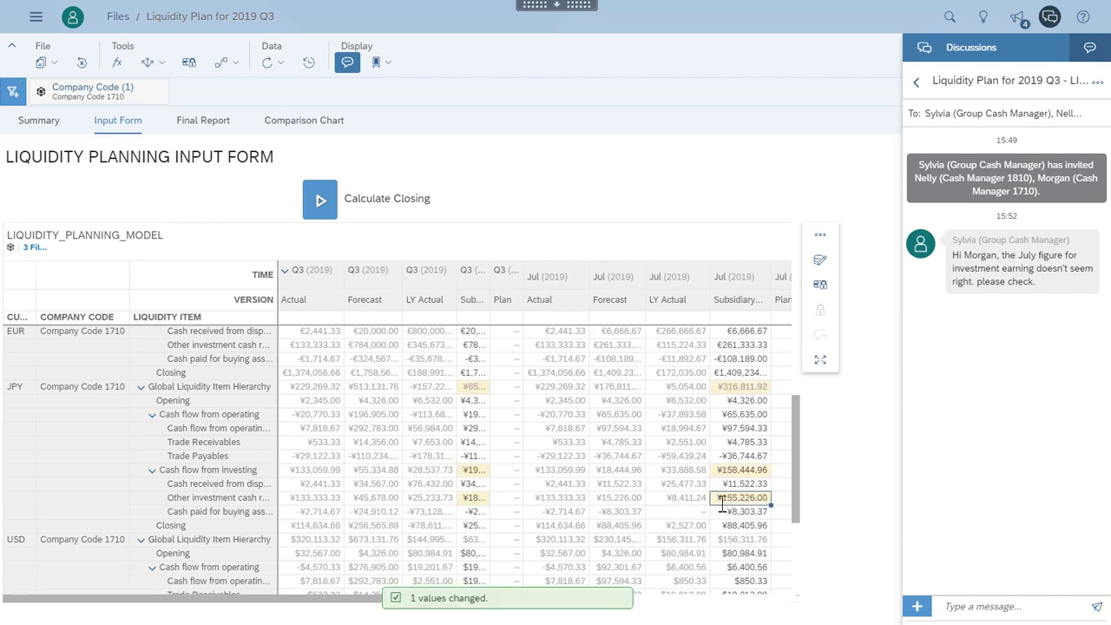
# Resubmit the corrected task with the comment 'Sorry. Updated.'
pyautogui.click(31, 128)
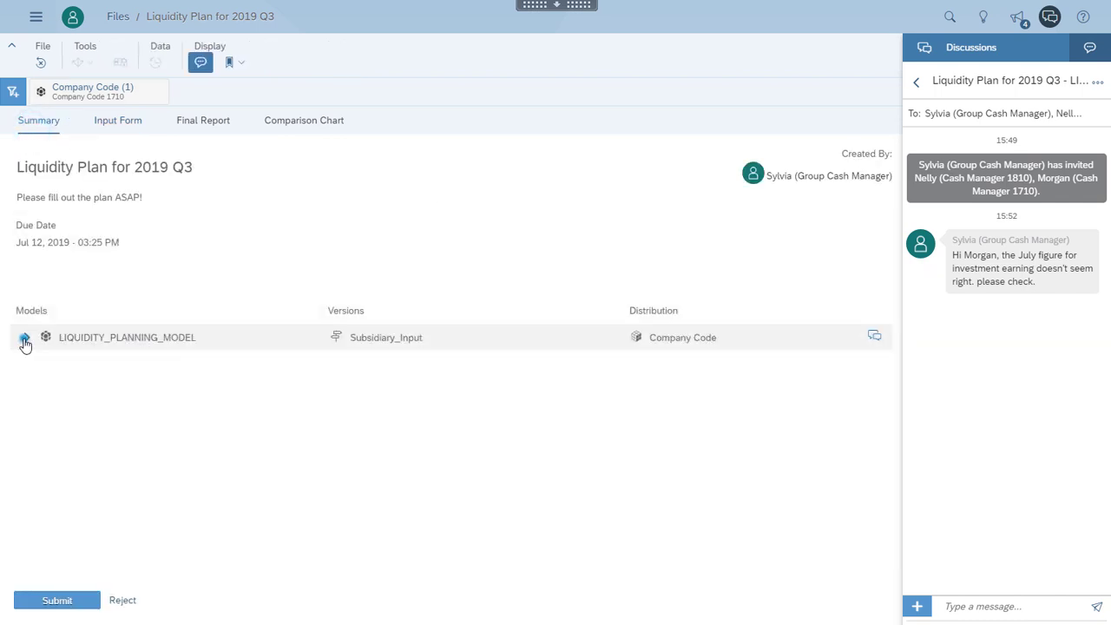
pyautogui.click(24, 341)
pyautogui.click(45, 603)
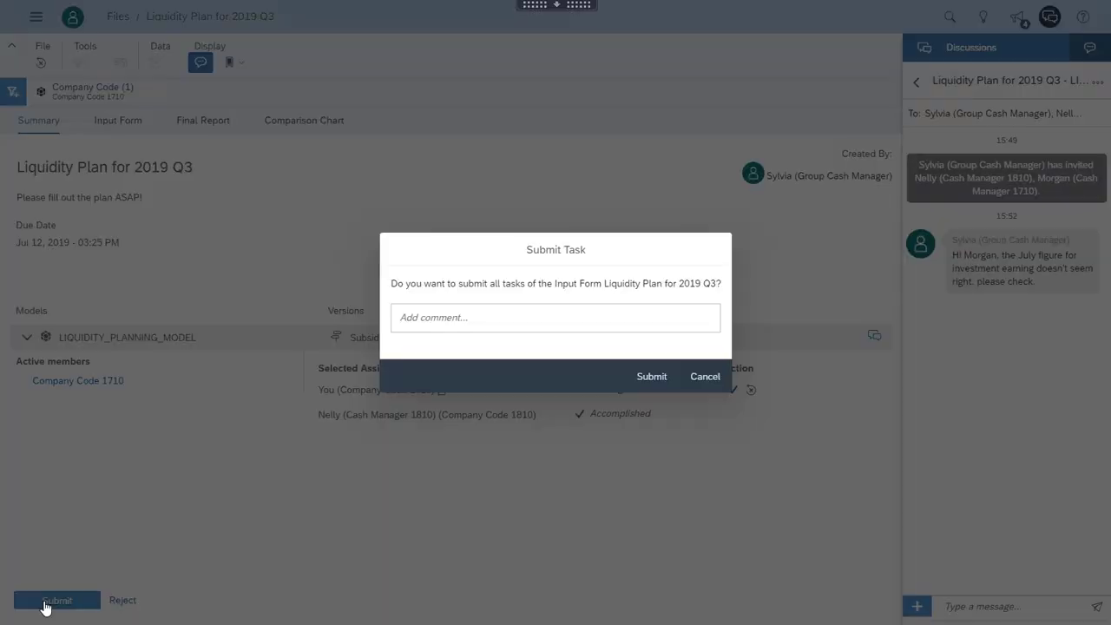
pyautogui.click(441, 318)
pyautogui.write('Sorry. Updated.')
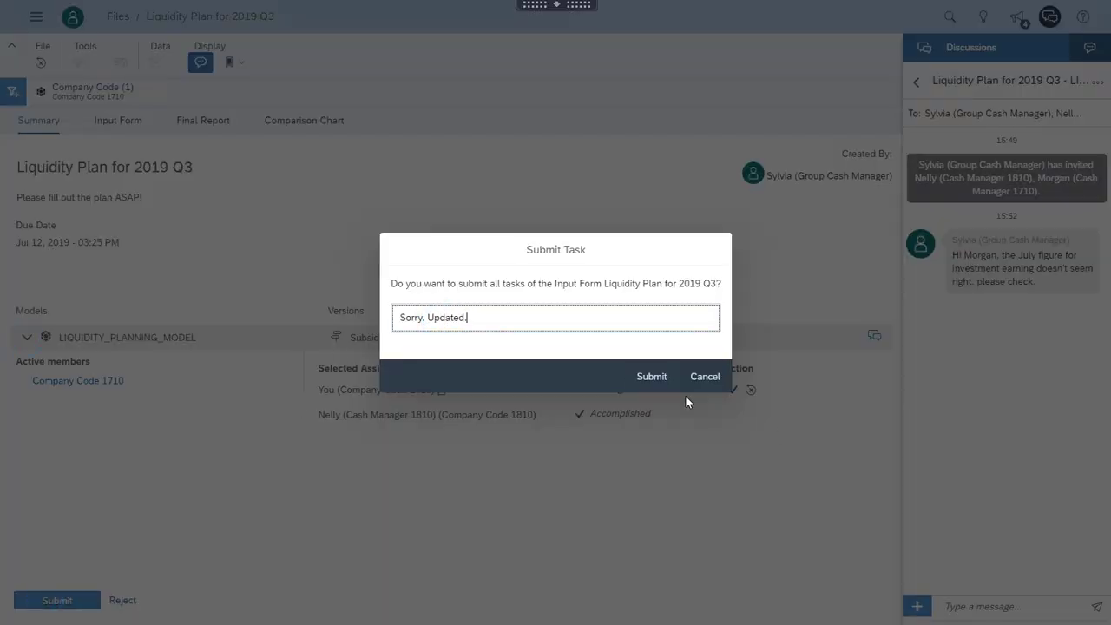
pyautogui.click(651, 375)
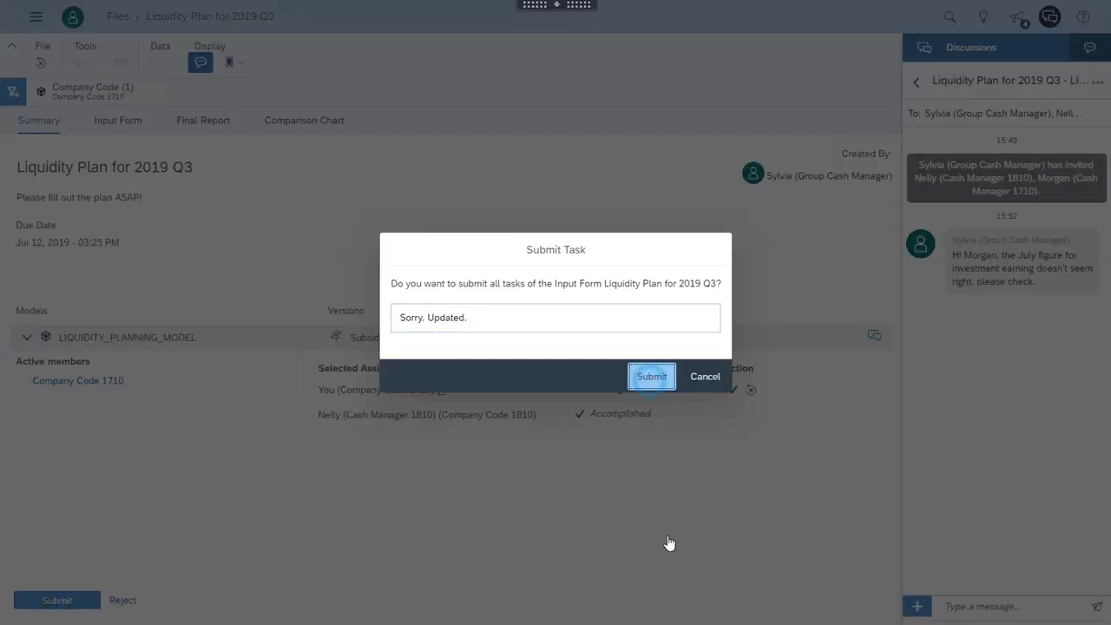
# Reply in the discussion, greeting the group cash manager, that the figure is corrected
pyautogui.click(983, 606)
pyautogui.write('Hi Sylvia, co')
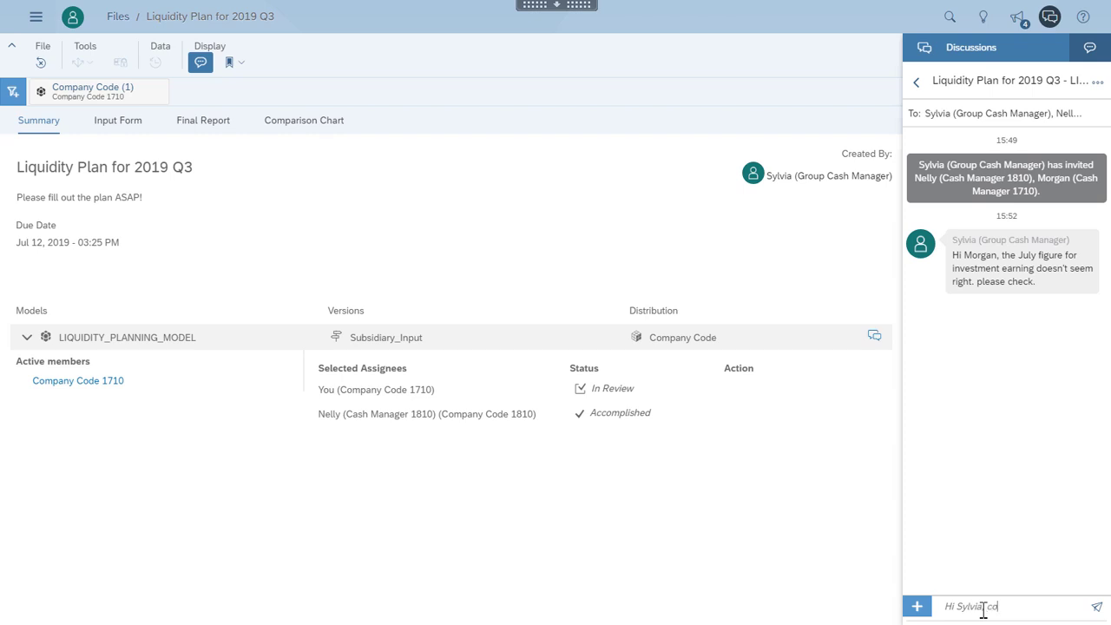
pyautogui.write('rrected.')
pyautogui.press('Return')
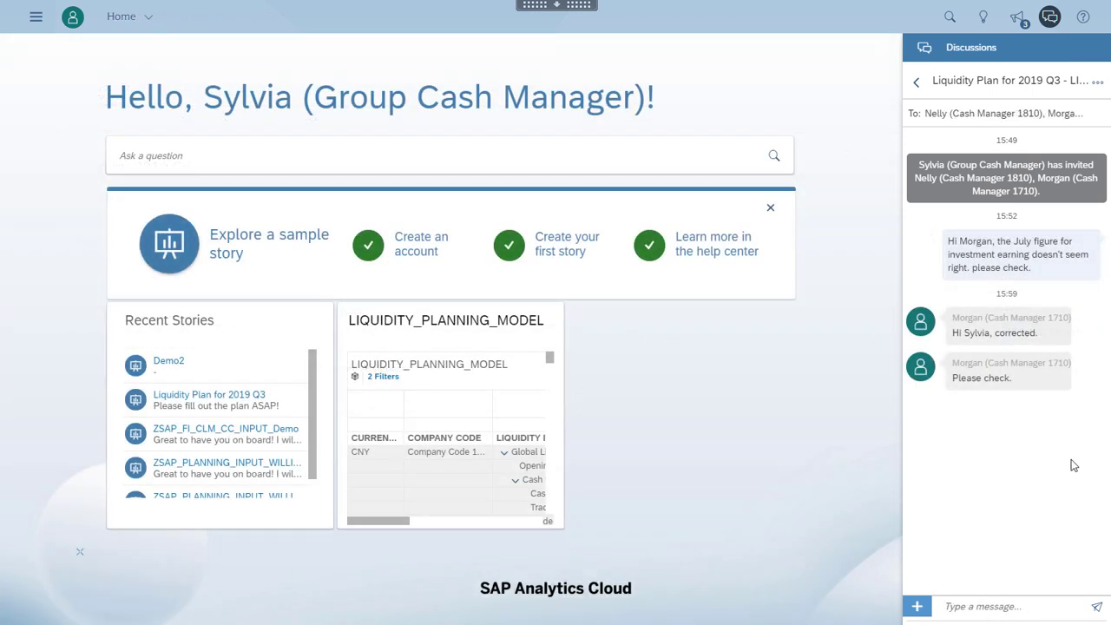
# Open the ready-for-review task's Input Form, widen Subsidiary_Input and inspect the corrected July value
pyautogui.click(1020, 17)
pyautogui.click(868, 110)
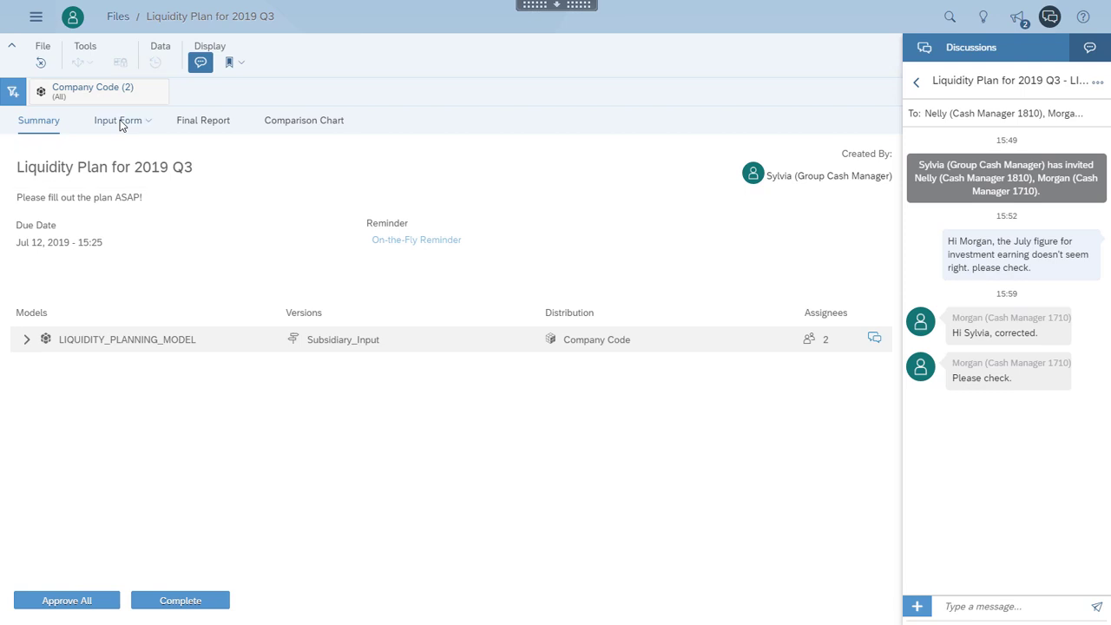
pyautogui.click(119, 120)
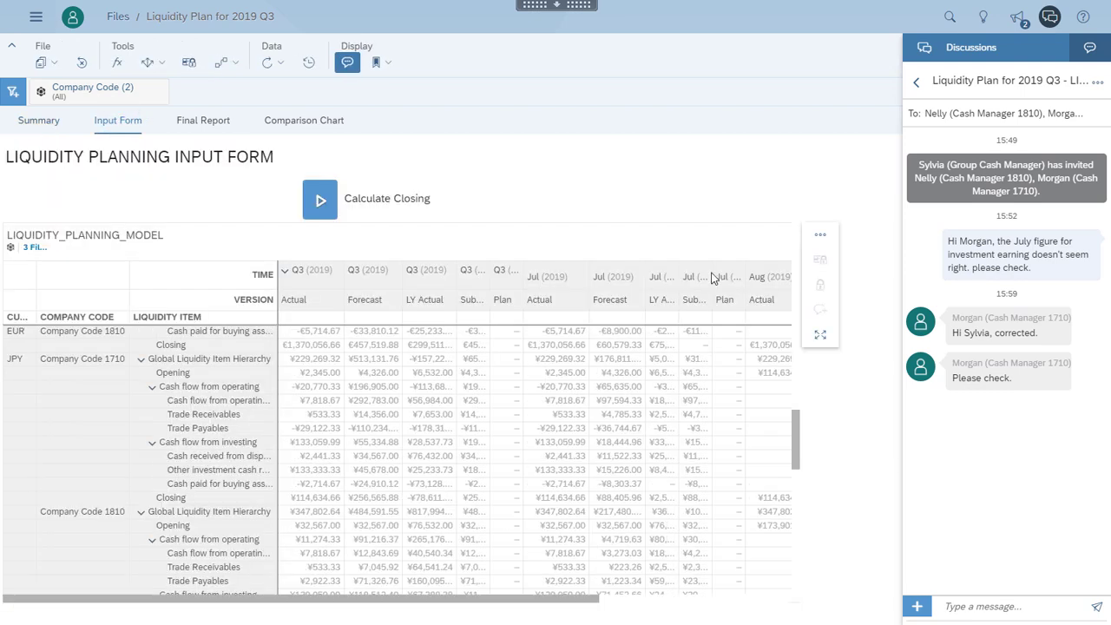
pyautogui.moveTo(713, 272); pyautogui.dragTo(758, 273)
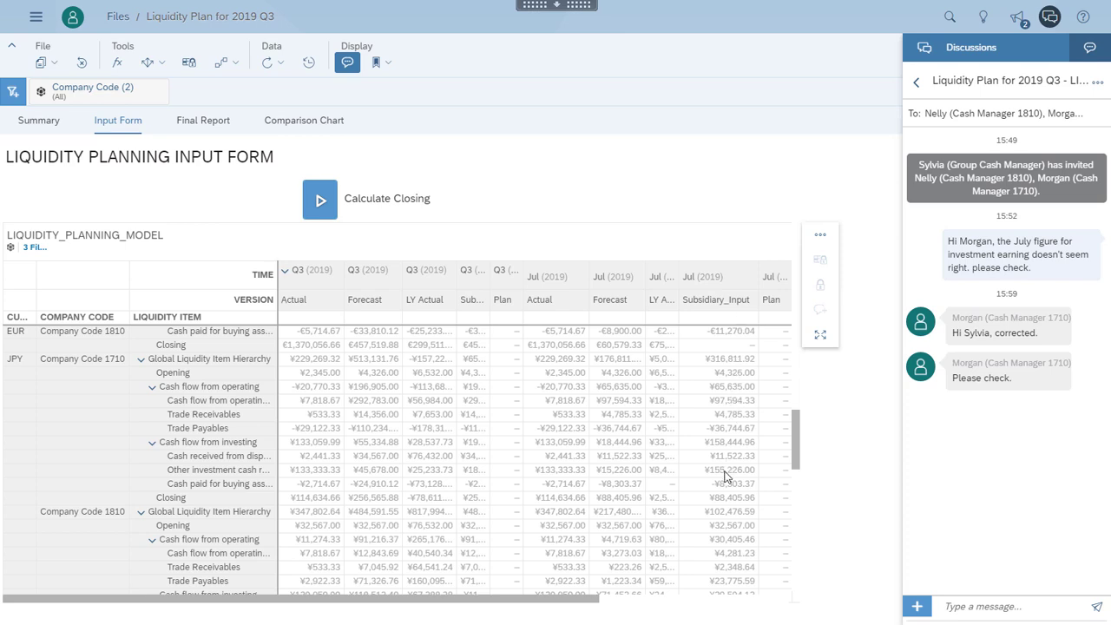
pyautogui.click(722, 472)
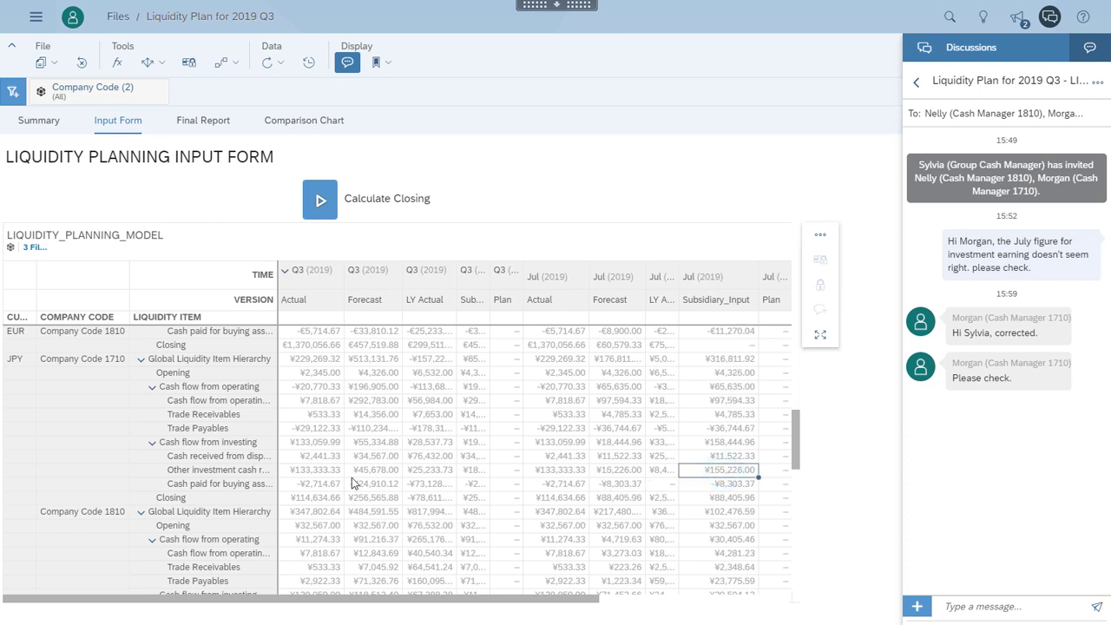
pyautogui.click(37, 120)
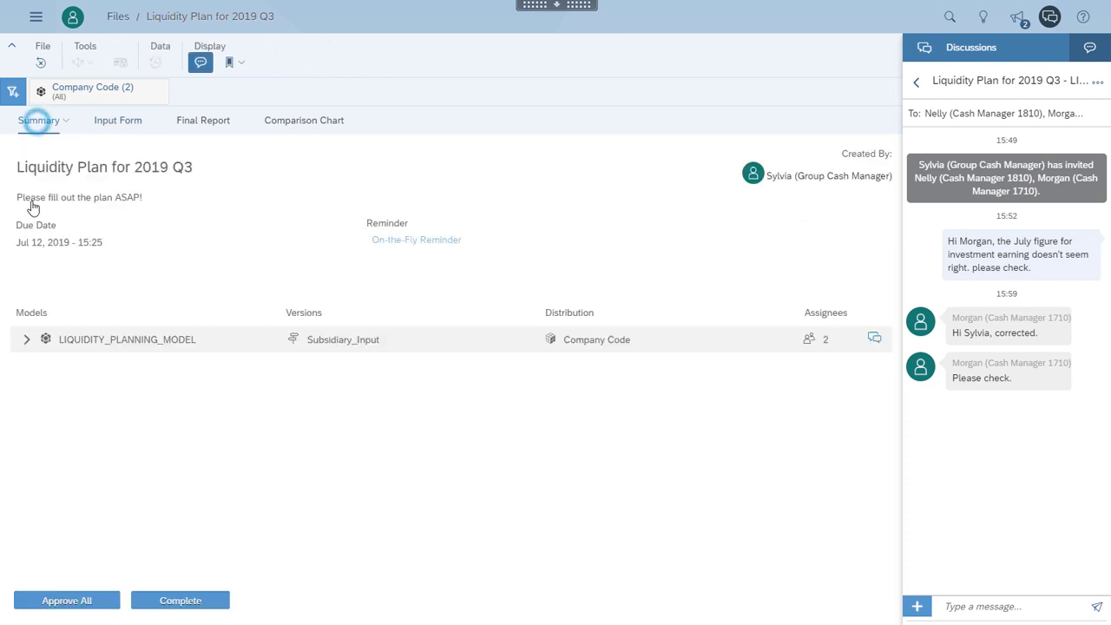
# Approve Company Code 1710's resubmitted plan, then go to the Home page
pyautogui.click(27, 340)
pyautogui.click(732, 391)
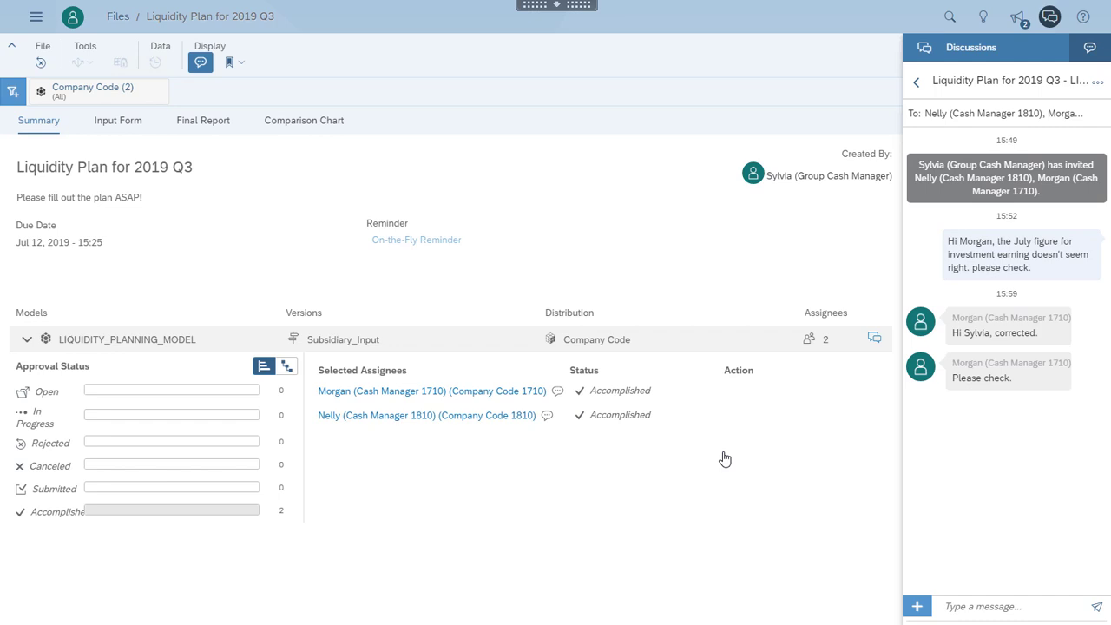
pyautogui.click(36, 17)
pyautogui.click(45, 49)
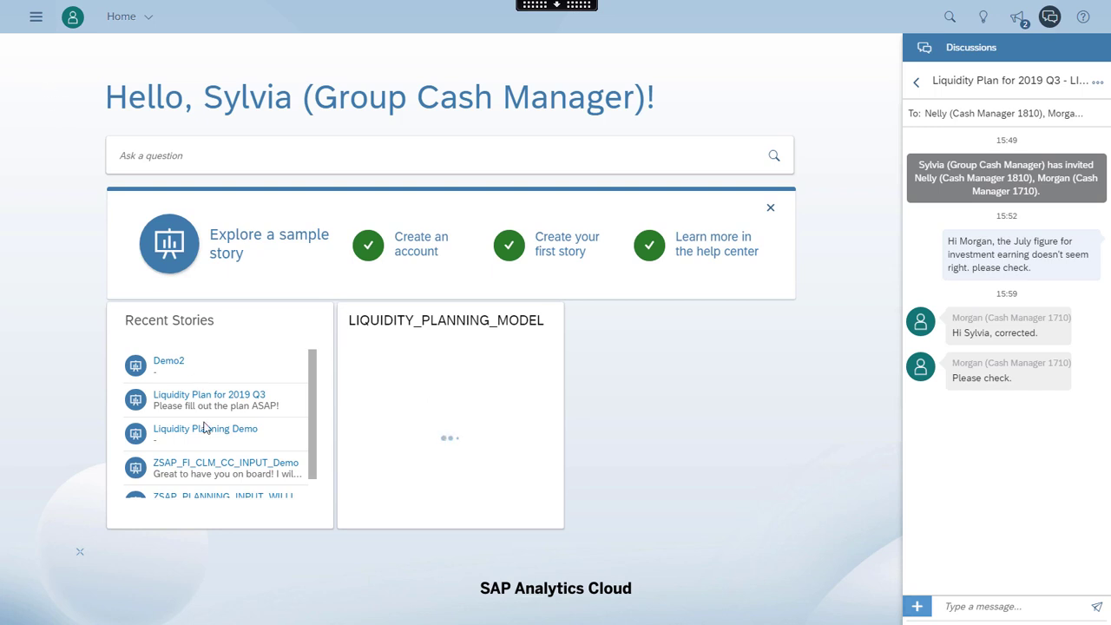
# Open the Liquidity Planning Demo story's Input Form and copy the July Subsidiary_Input values
pyautogui.click(205, 429)
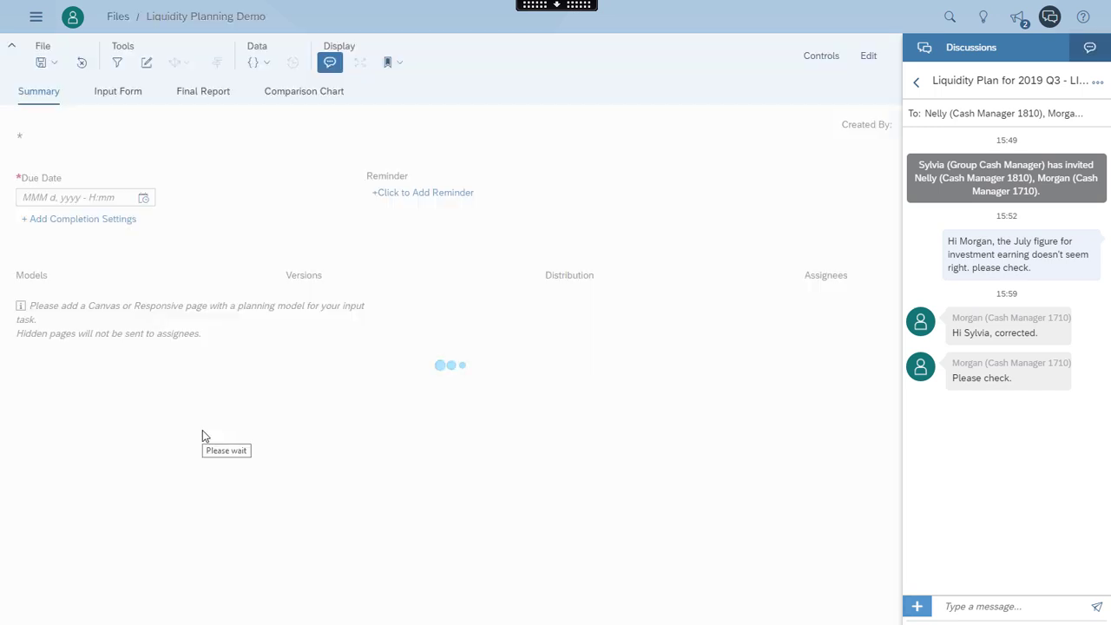
pyautogui.click(118, 97)
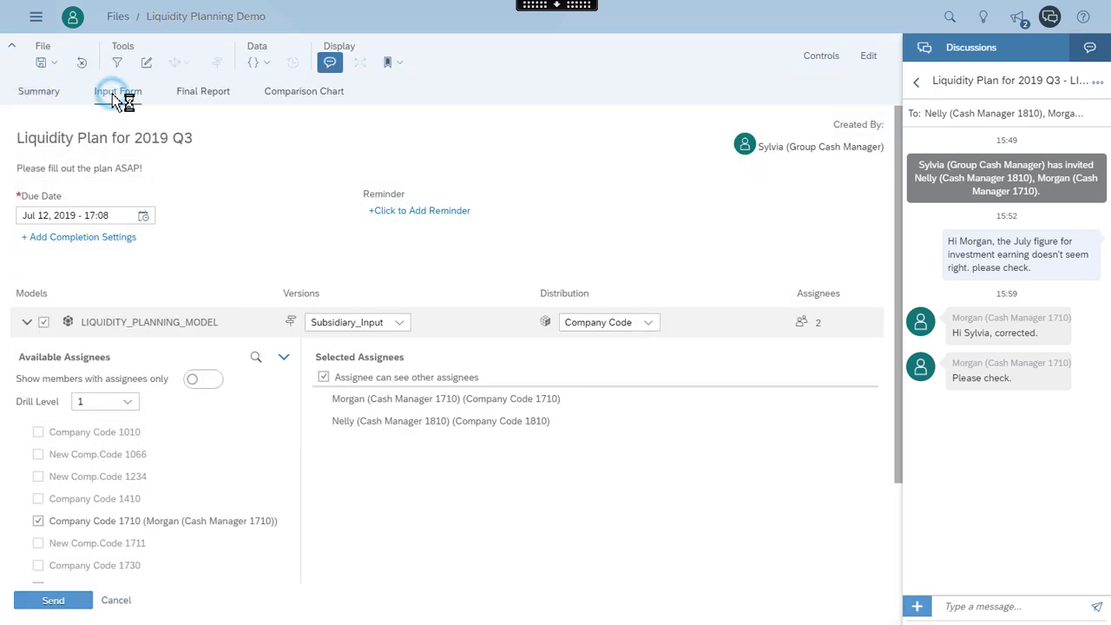
pyautogui.scroll(-10, 653, 599)
pyautogui.scroll(-5, 653, 599)
pyautogui.click(88, 62)
# Paste the copied July Subsidiary_Input values into the July Plan column
pyautogui.click(598, 305)
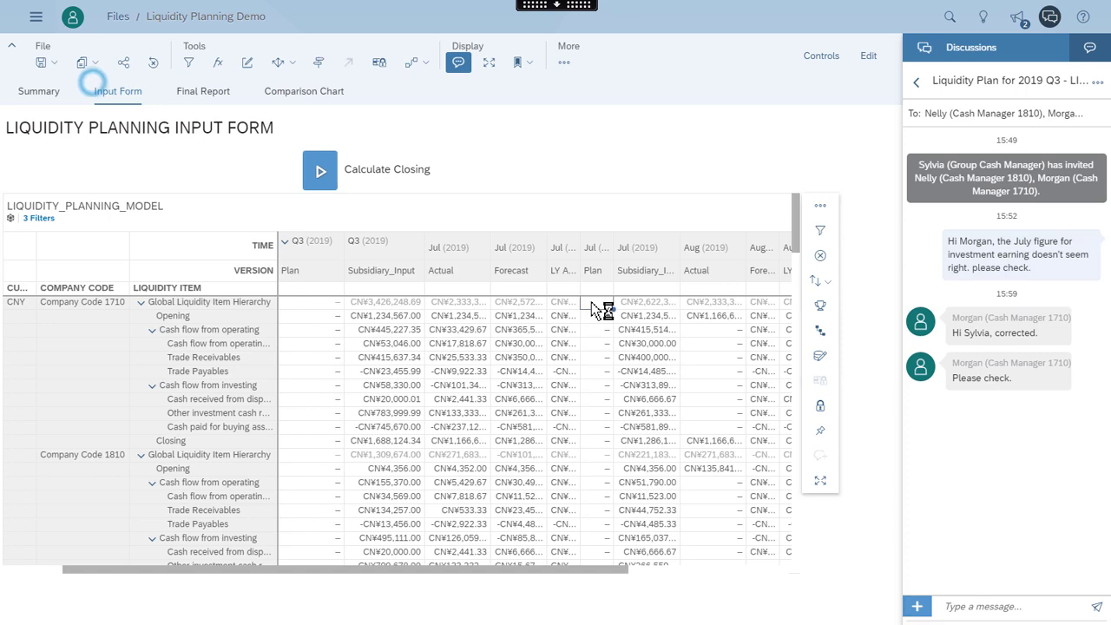
pyautogui.click(90, 62)
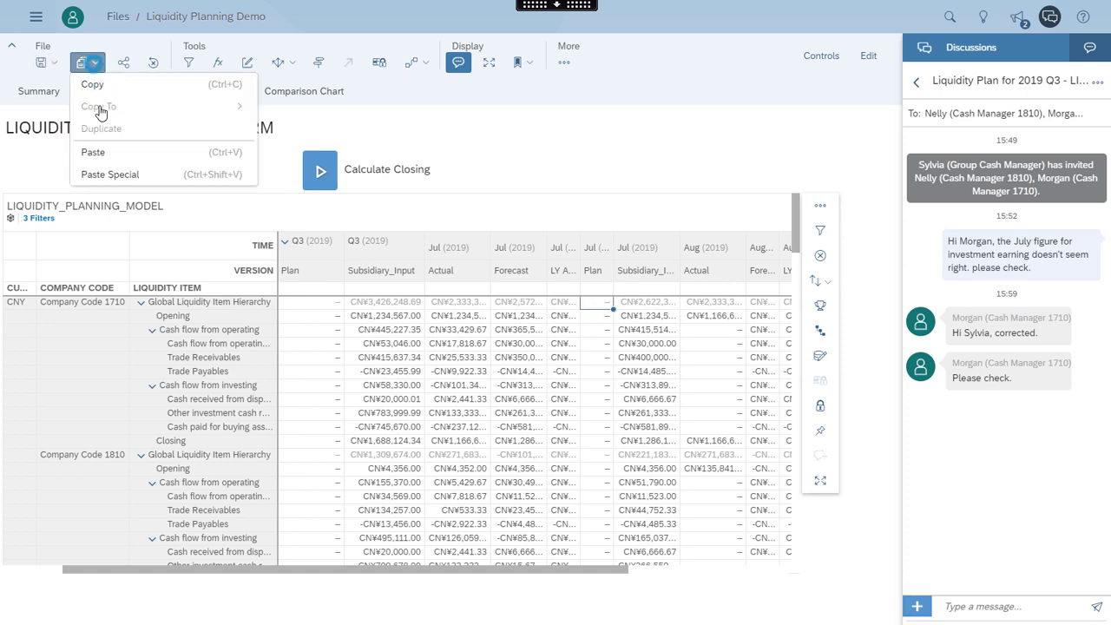
pyautogui.click(96, 153)
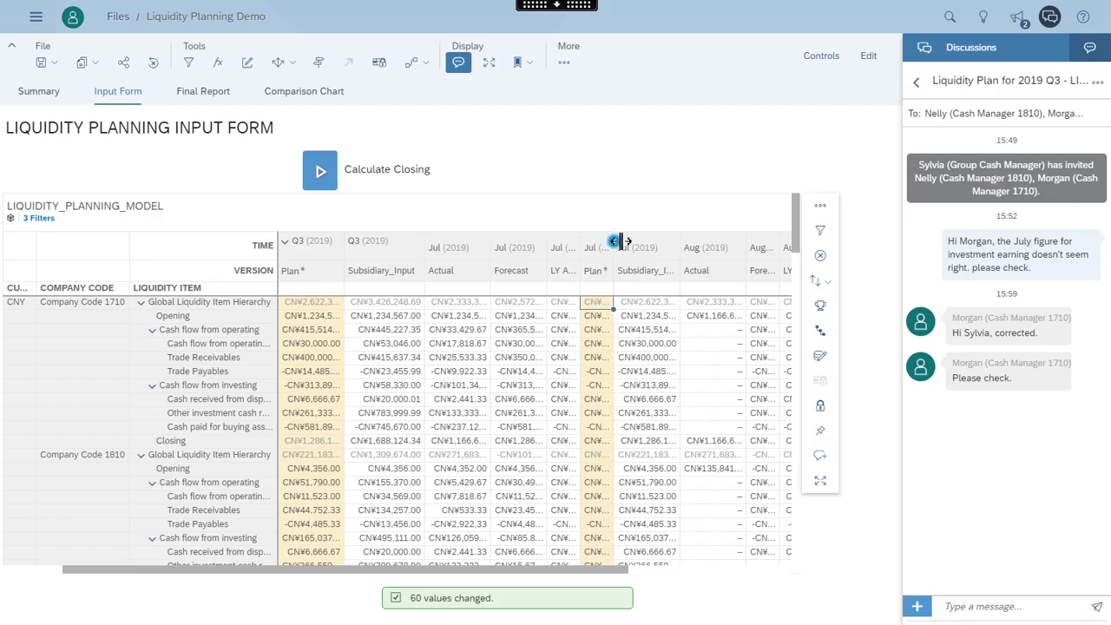
pyautogui.moveTo(615, 571); pyautogui.dragTo(679, 576)
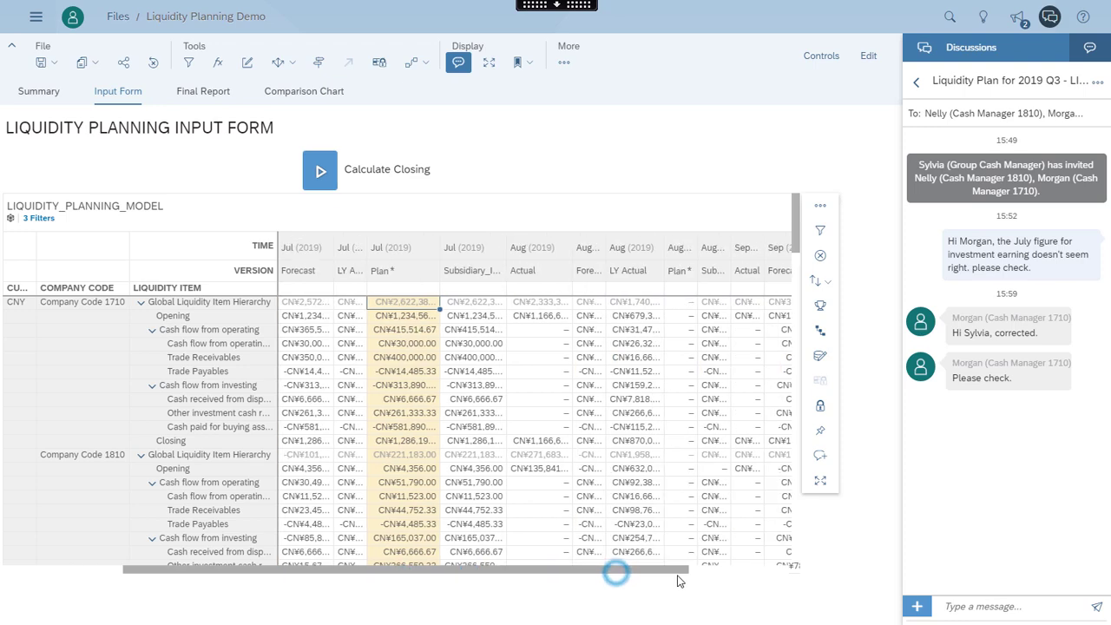
# Copy the August Subsidiary_Input values into the August Plan column
pyautogui.click(731, 243)
pyautogui.scroll(-5, 570, 581)
pyautogui.scroll(-3, 570, 583)
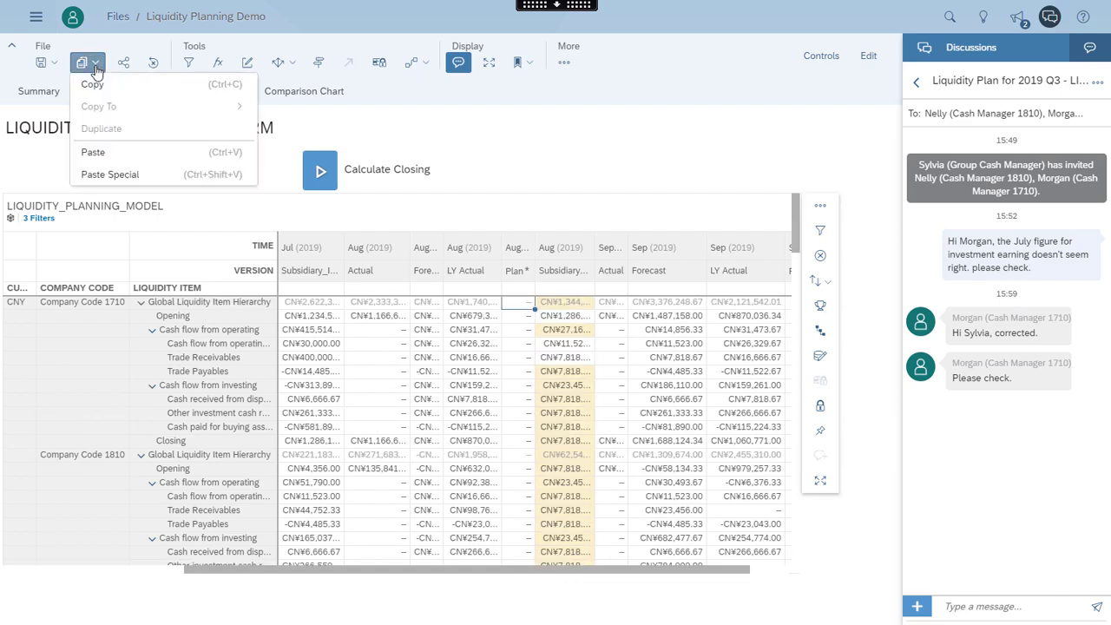
pyautogui.click(104, 149)
pyautogui.moveTo(623, 569); pyautogui.dragTo(772, 569)
# Copy the September Subsidiary_Input values into the September Plan column and widen it
pyautogui.moveTo(720, 310); pyautogui.dragTo(729, 586)
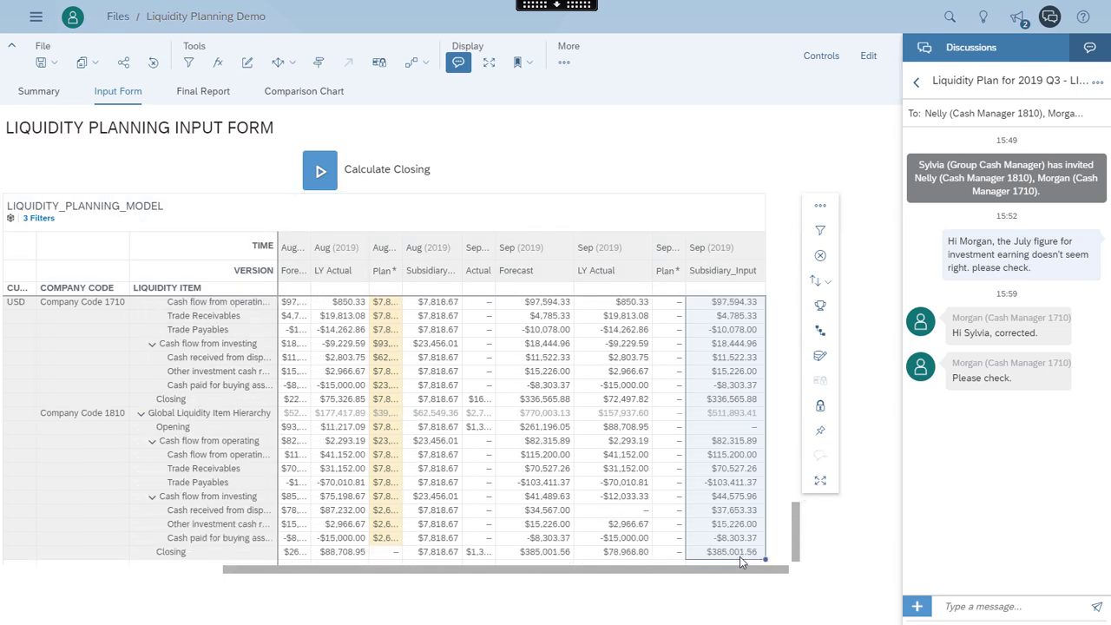
pyautogui.click(94, 62)
pyautogui.click(93, 84)
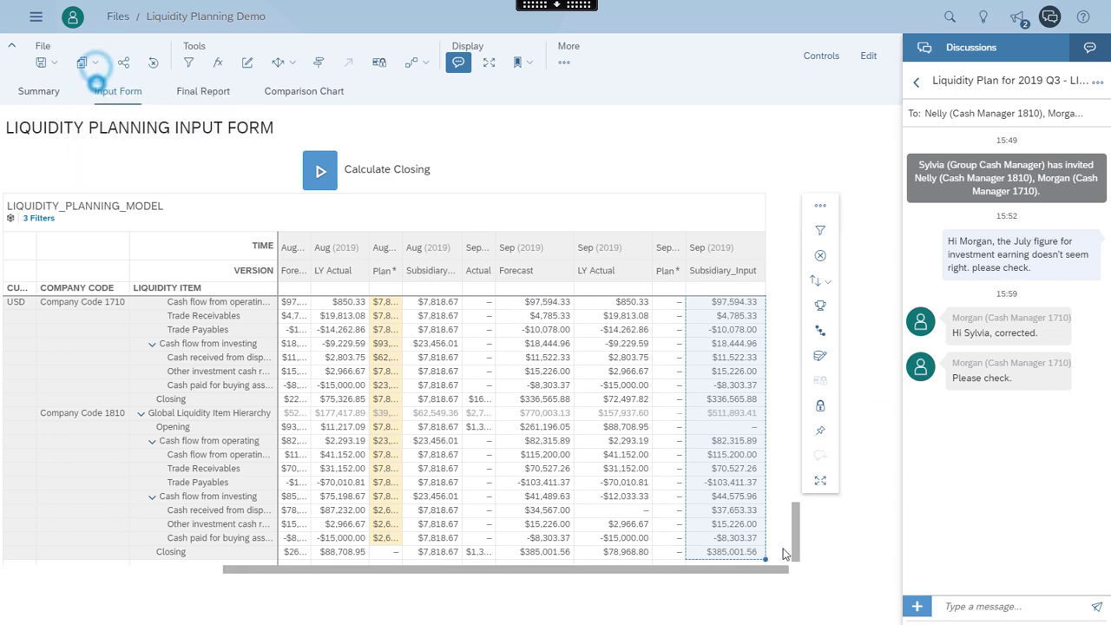
pyautogui.moveTo(794, 521); pyautogui.dragTo(807, 206)
pyautogui.click(661, 303)
pyautogui.click(91, 62)
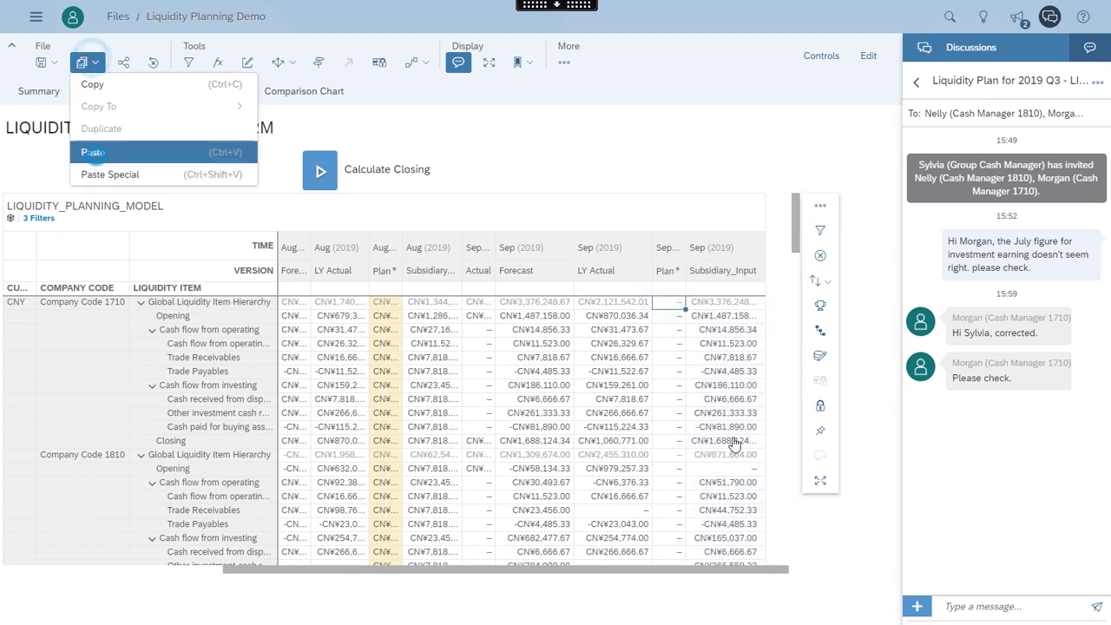
pyautogui.click(93, 155)
pyautogui.moveTo(683, 241); pyautogui.dragTo(699, 241)
pyautogui.click(199, 93)
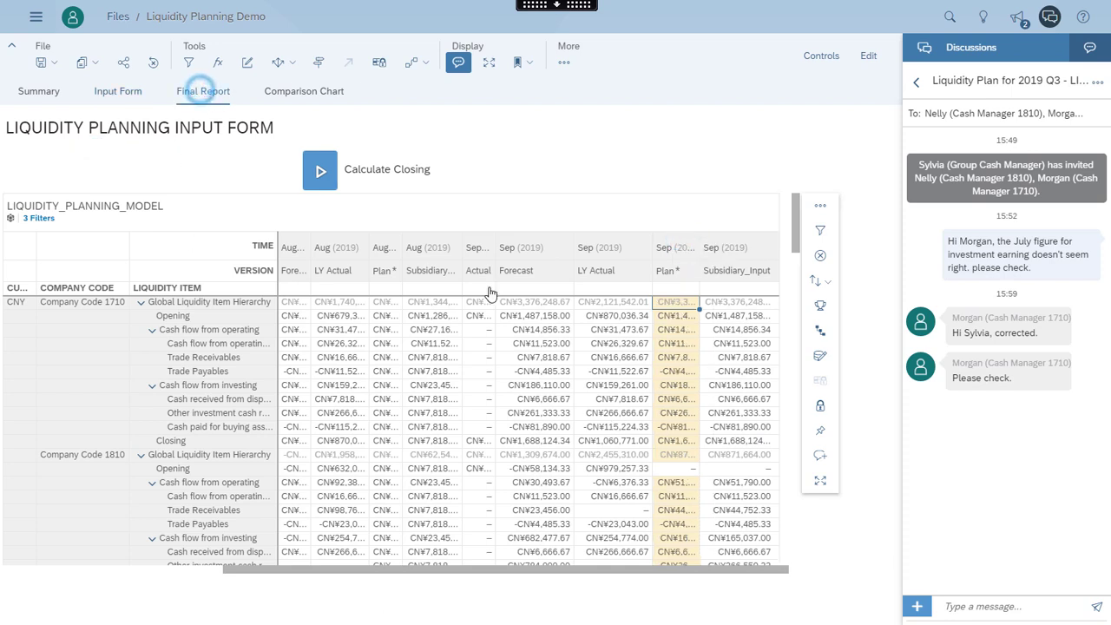
# Scroll across the final report's columns, then switch to the Liquidity Planning Comparison Chart
pyautogui.moveTo(395, 515); pyautogui.dragTo(659, 523)
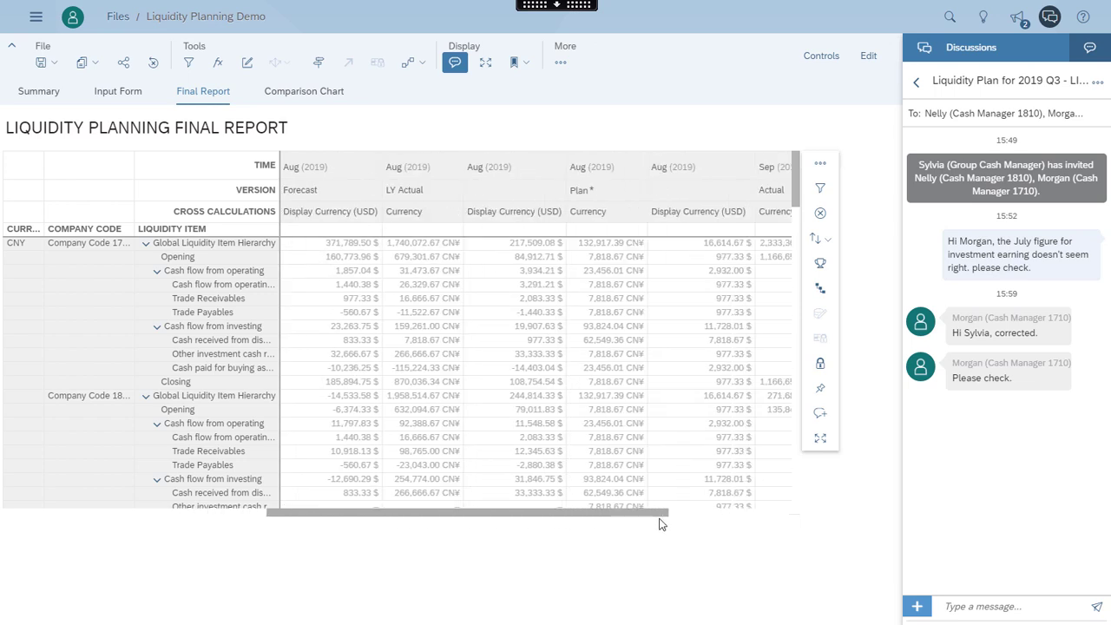
pyautogui.click(324, 98)
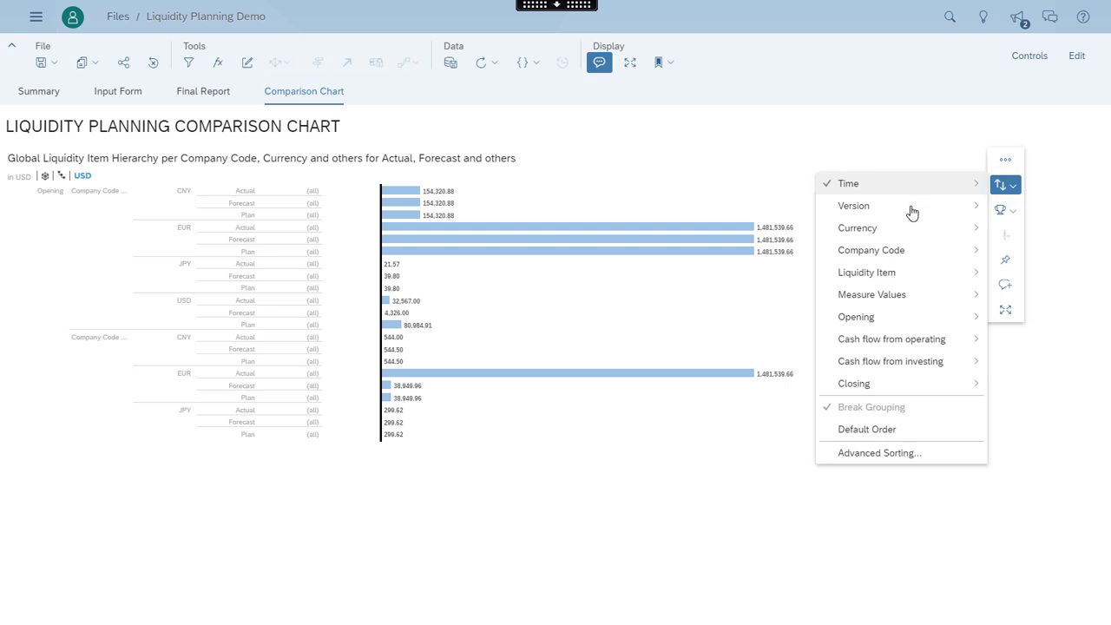
# Sort the chart Highest to Lowest by Cash flow from operating, then by Closing
pyautogui.moveTo(871, 342)
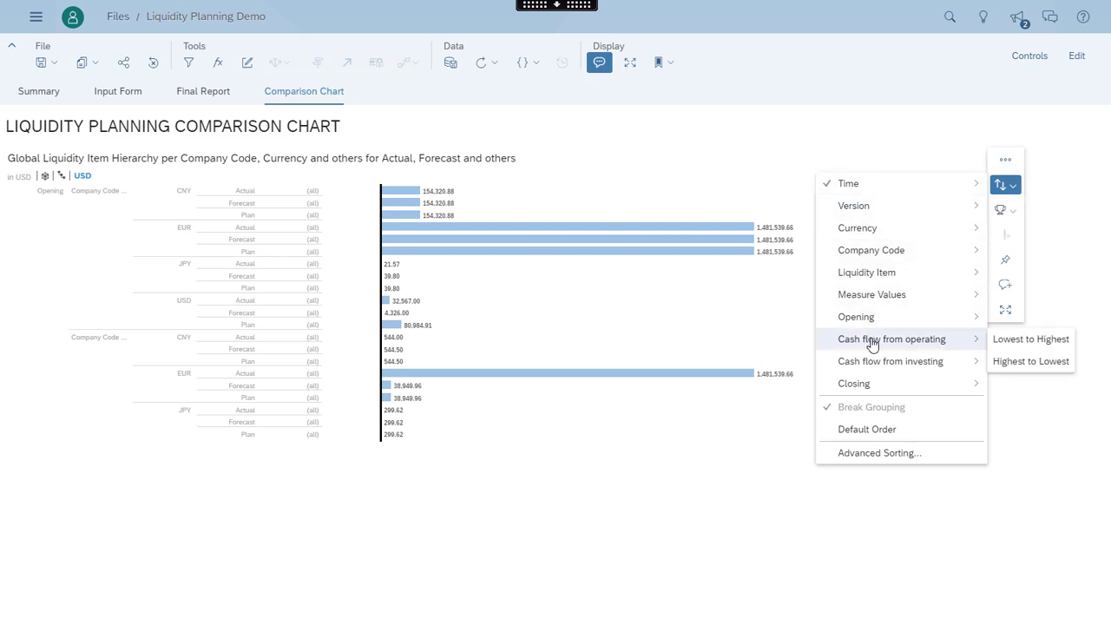
pyautogui.click(1053, 363)
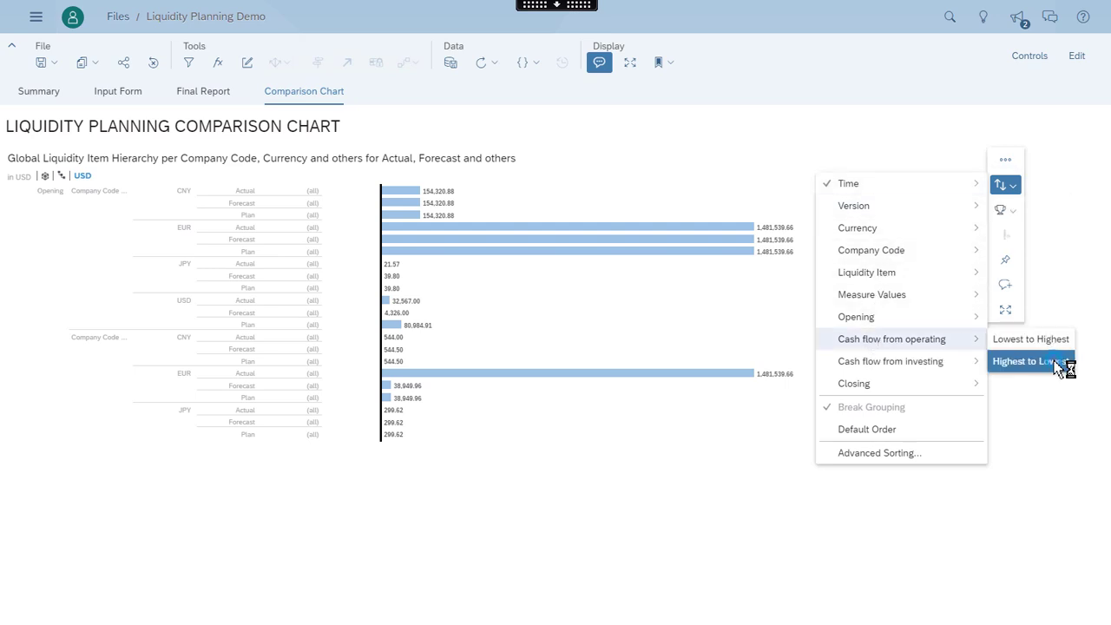
pyautogui.click(1012, 191)
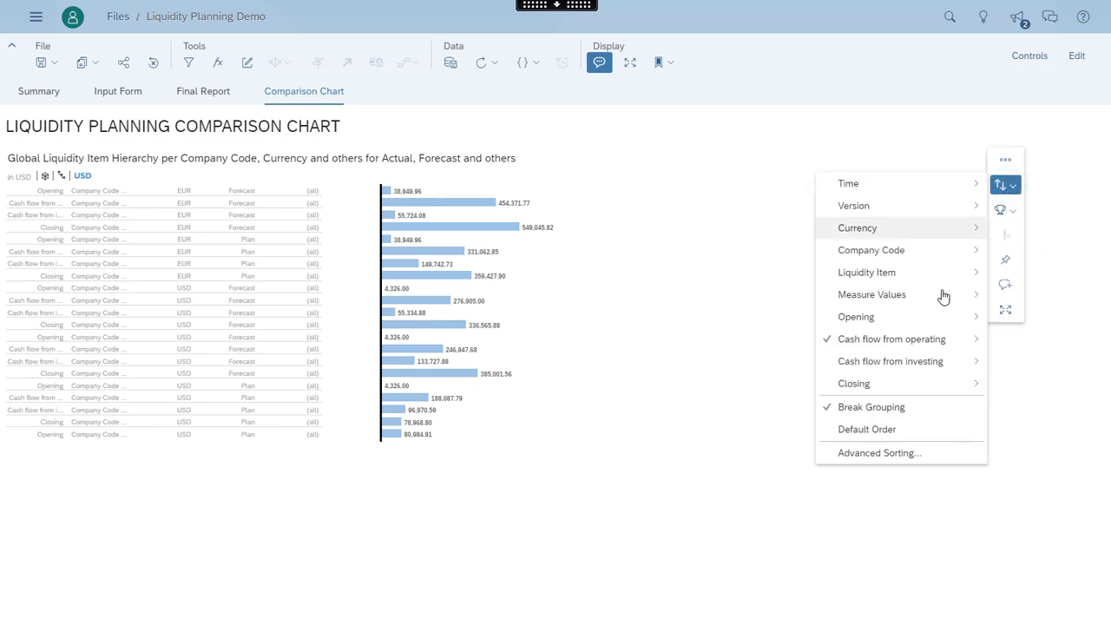
pyautogui.moveTo(913, 384)
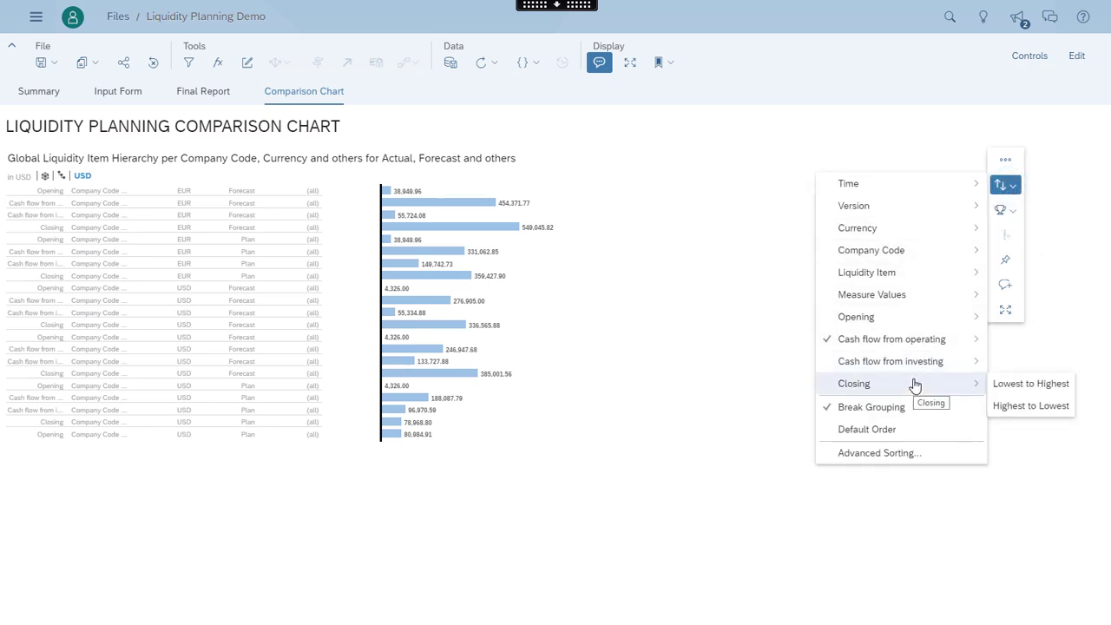
pyautogui.click(1010, 406)
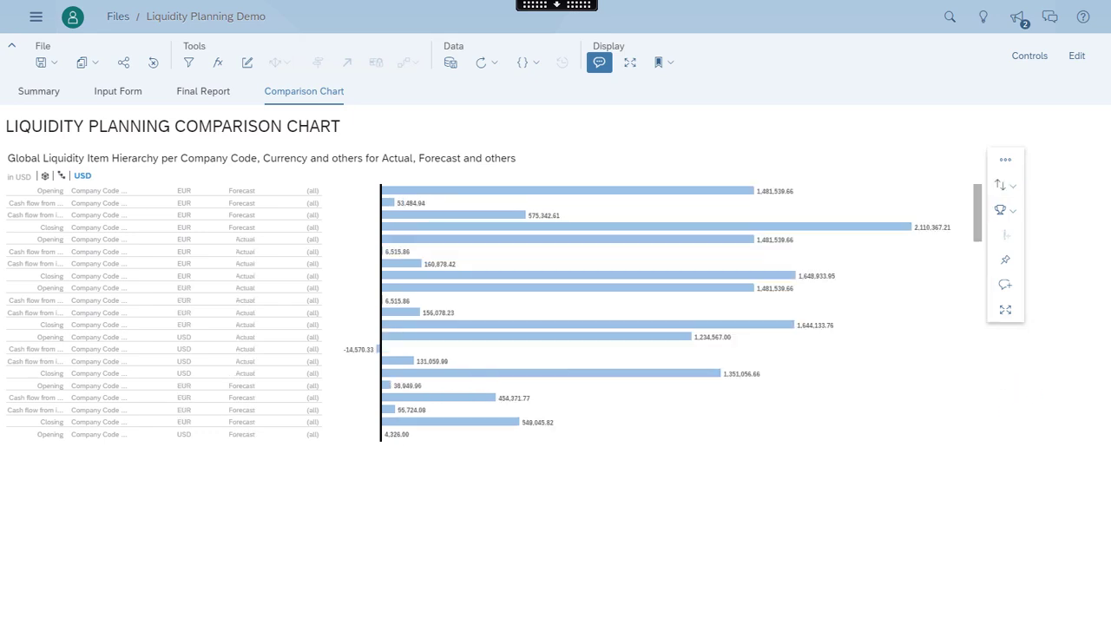